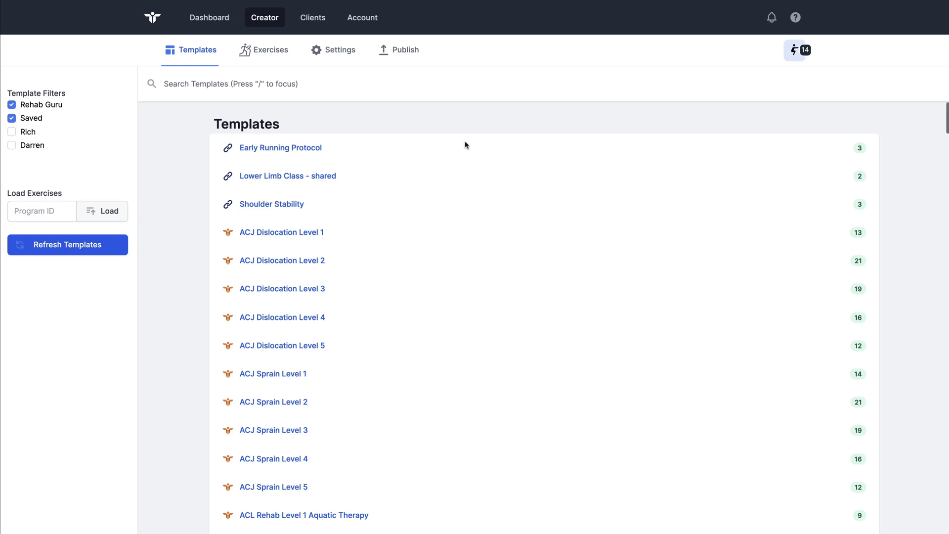
# Go to Rehab Guru's Account > Integration page, which lists Cliniko and DrChrono
pyautogui.click(367, 22)
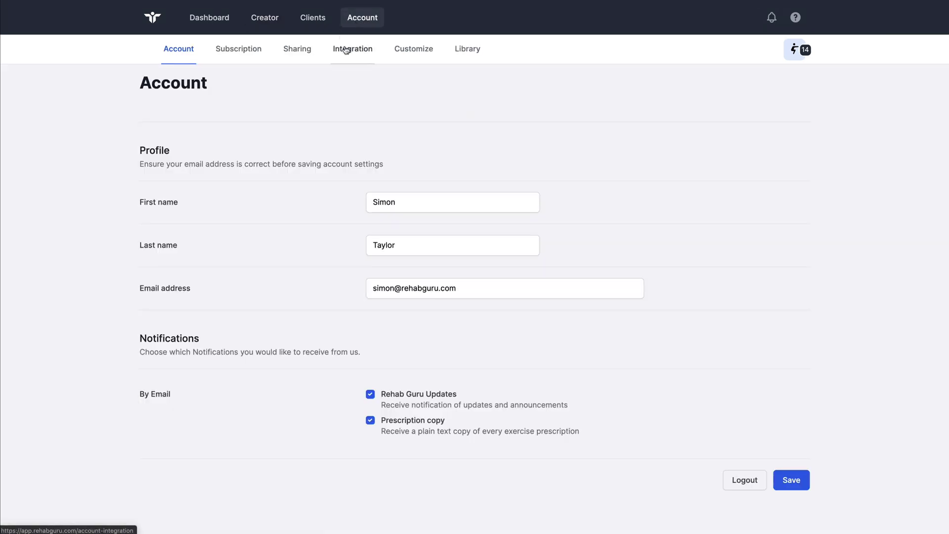
pyautogui.click(363, 52)
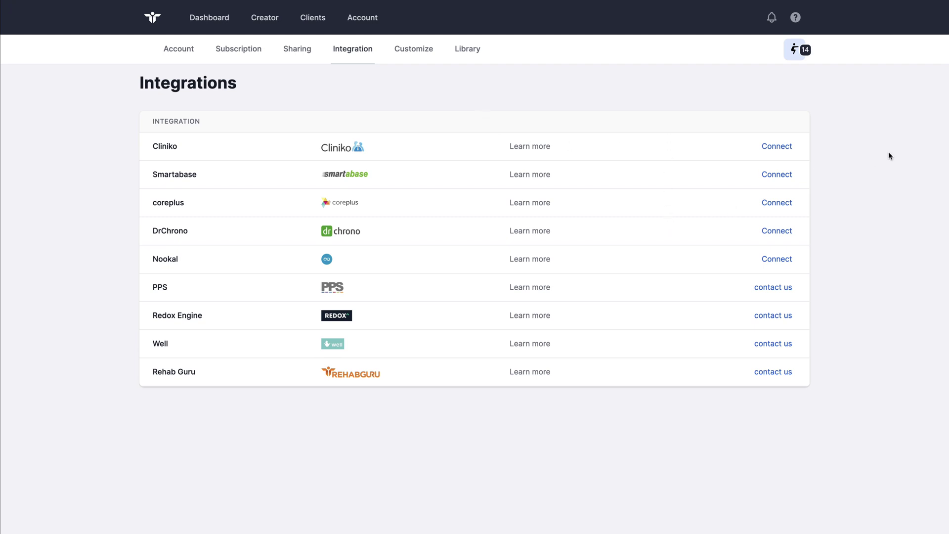
# Start the Cliniko connection and return to your Cliniko user details to manage API keys
pyautogui.click(776, 148)
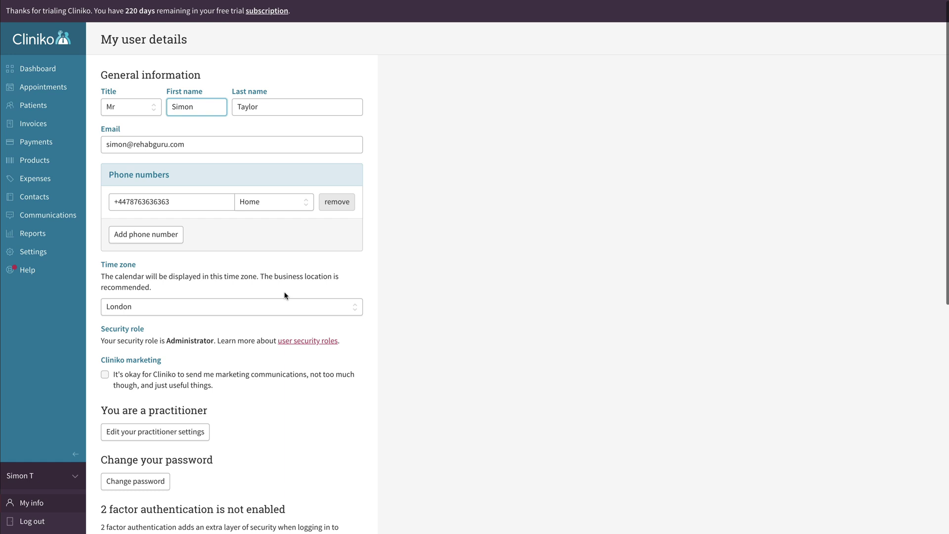
pyautogui.scroll(-2, 324, 363)
pyautogui.scroll(-3, 324, 364)
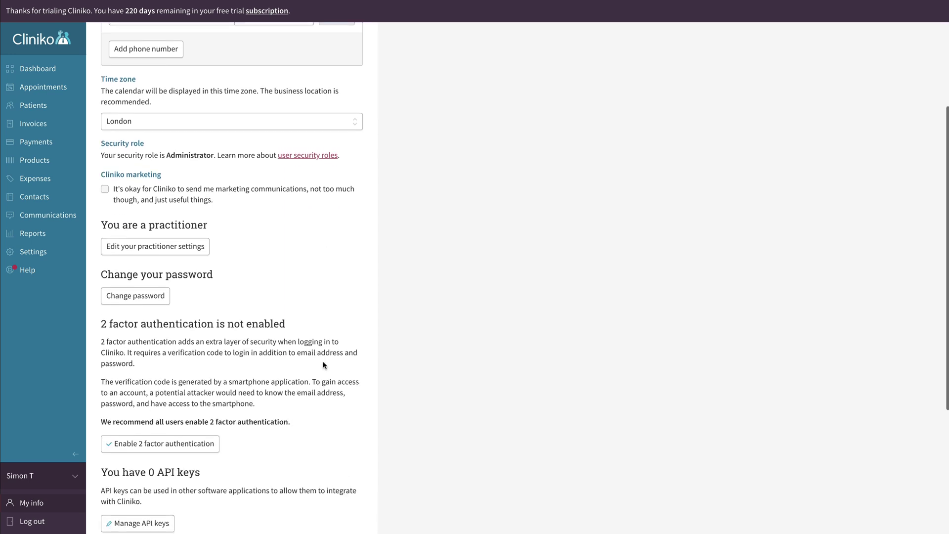
pyautogui.click(36, 503)
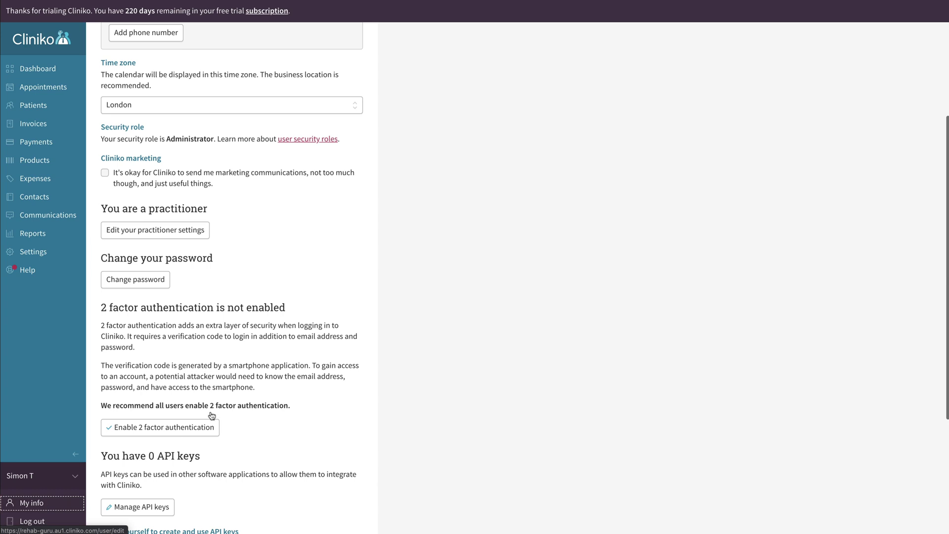
pyautogui.scroll(-3, 275, 372)
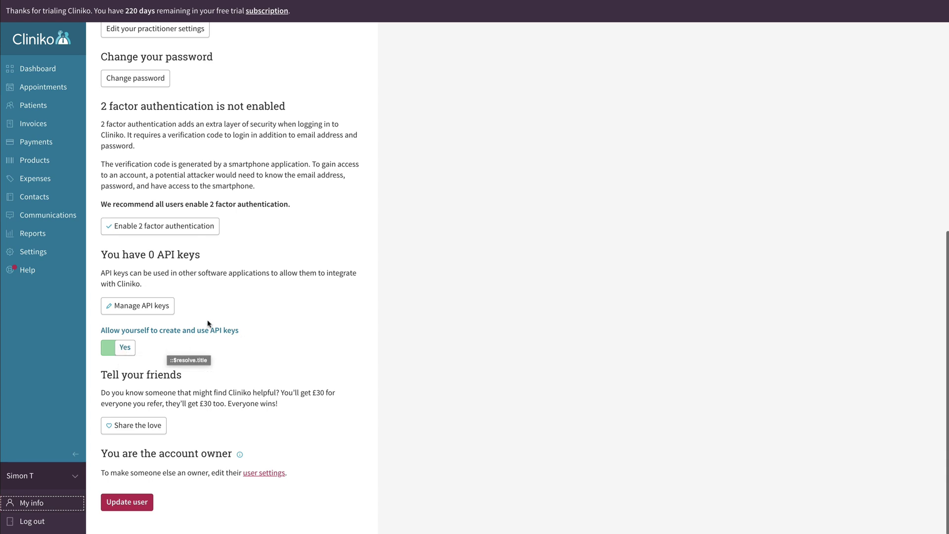
# Create a Cliniko API key named 'Rehab Guru' and select the generated key for copying
pyautogui.click(129, 308)
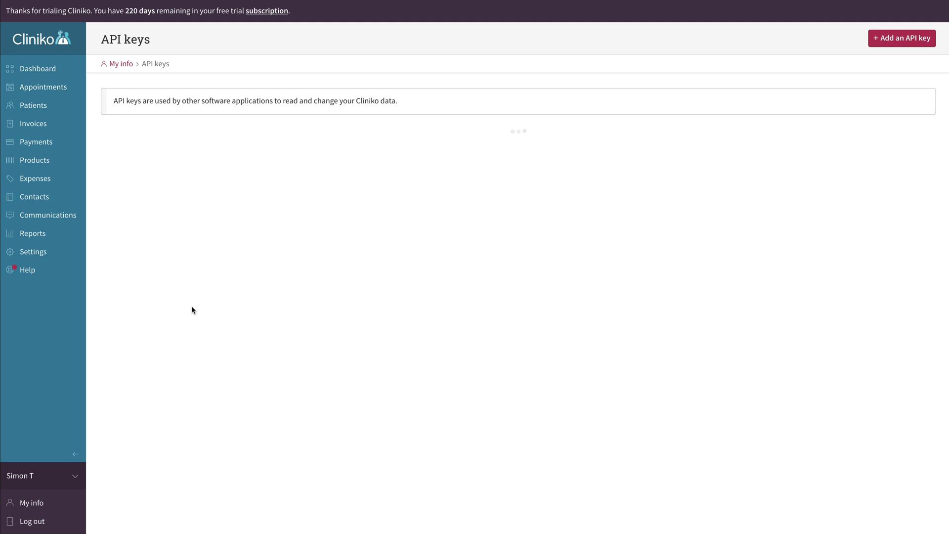
pyautogui.click(885, 43)
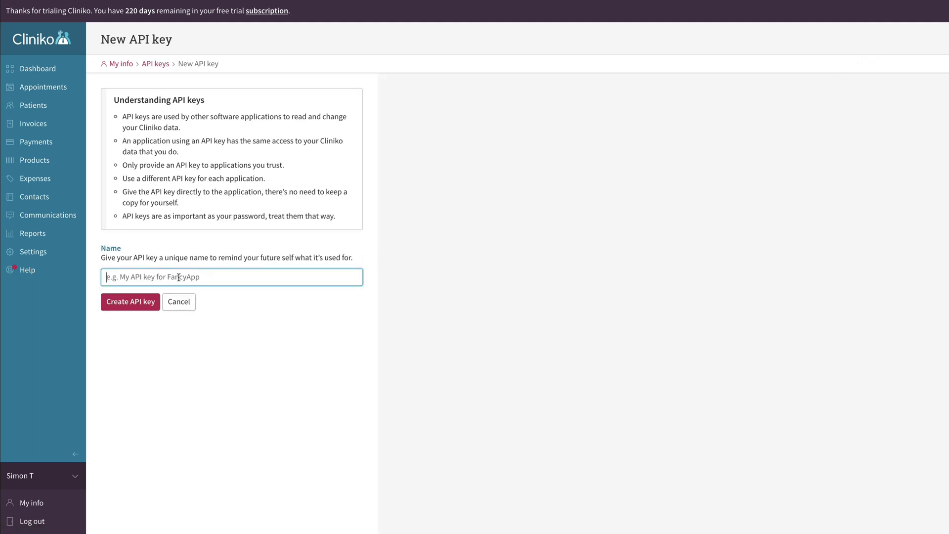
pyautogui.write('Rehab Guru')
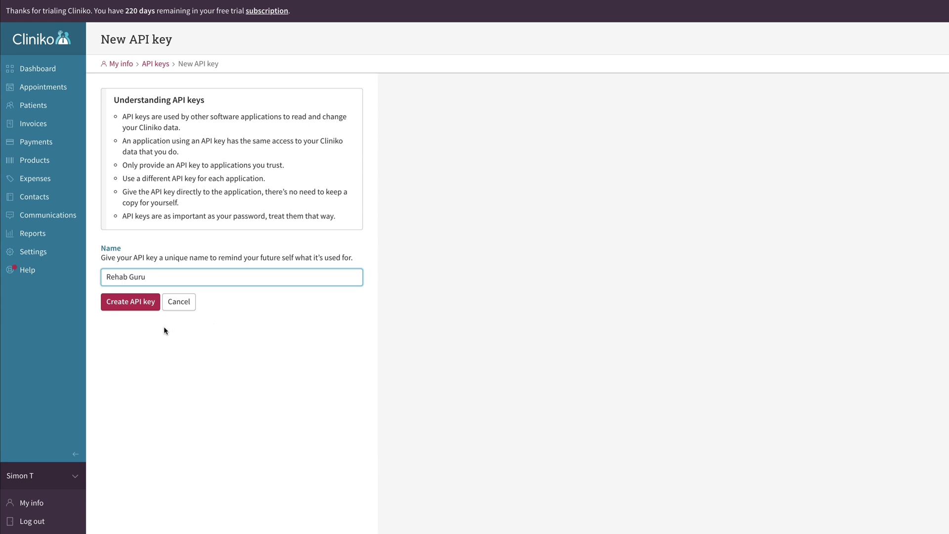
pyautogui.click(139, 302)
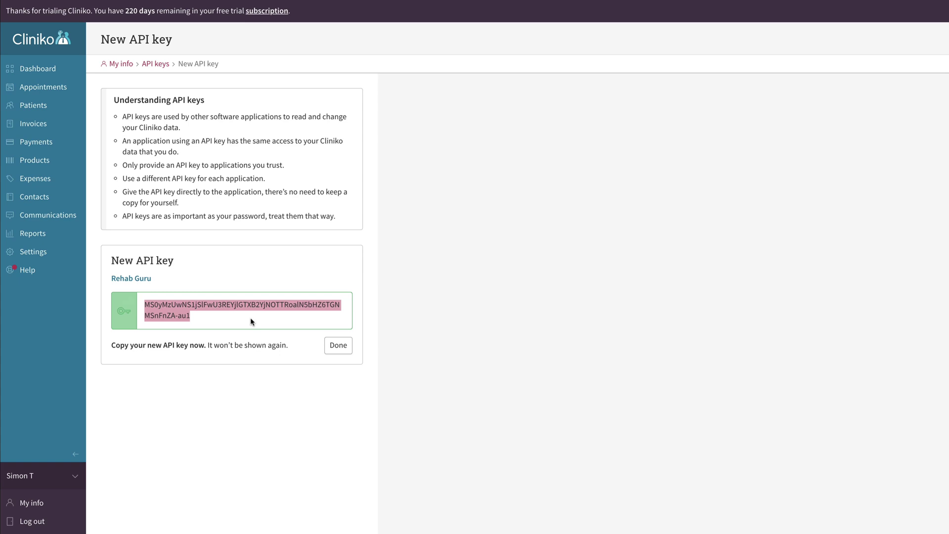
pyautogui.moveTo(247, 322); pyautogui.dragTo(152, 306)
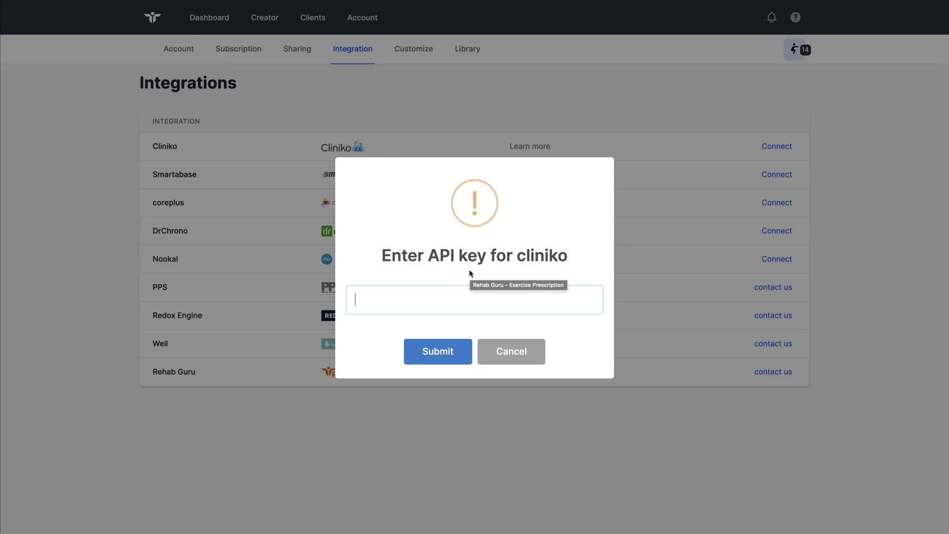
# Submit the pasted Cliniko API key in Rehab Guru and acknowledge the Connected message
pyautogui.hotkey('ctrl', 'v')
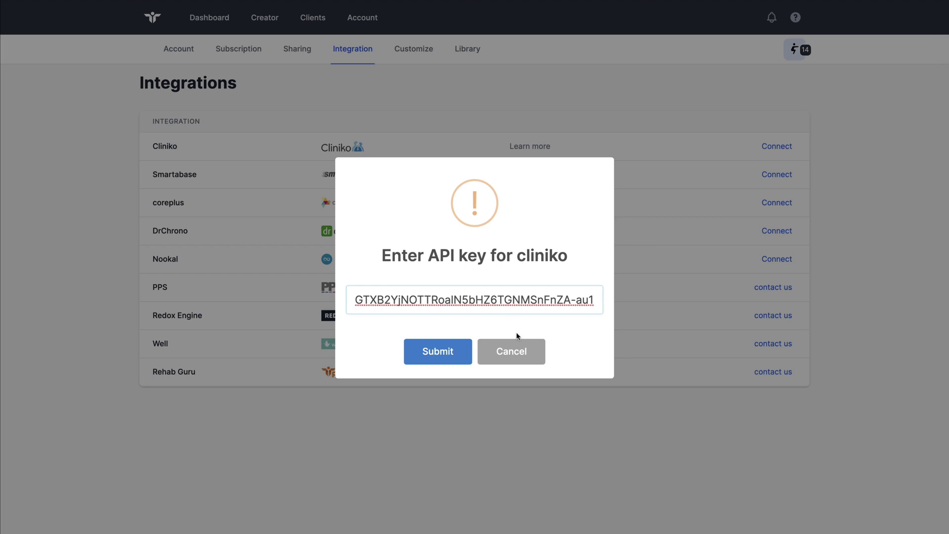
pyautogui.click(453, 352)
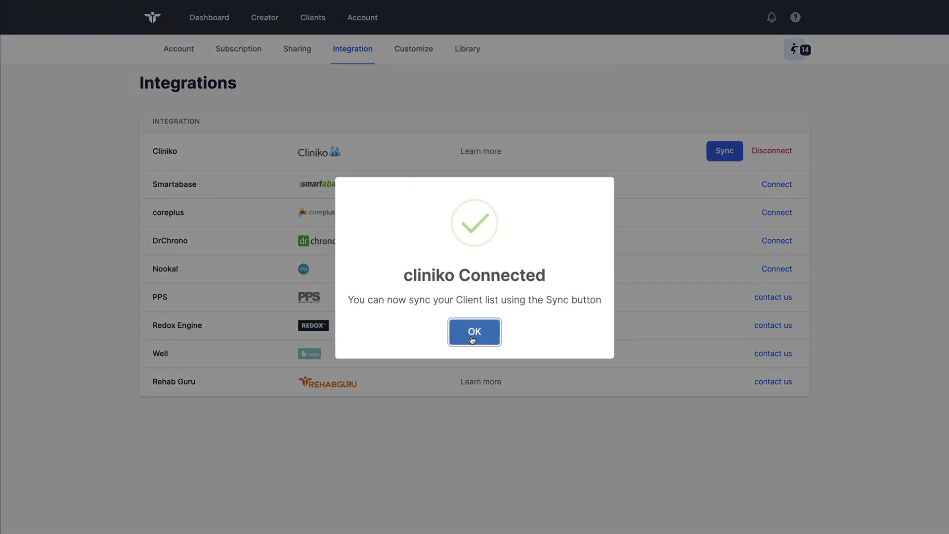
pyautogui.click(475, 334)
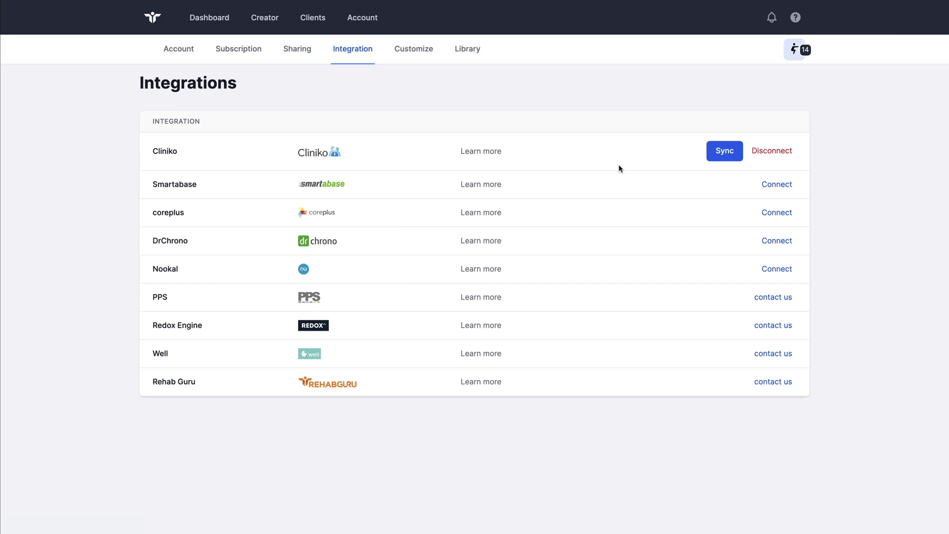
pyautogui.click(718, 153)
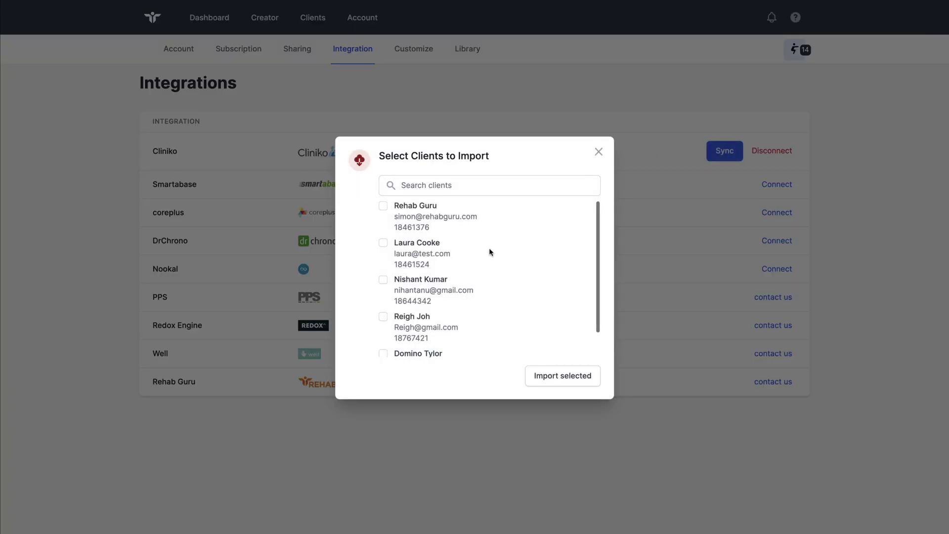
pyautogui.scroll(-2, 488, 252)
pyautogui.scroll(2, 486, 254)
pyautogui.click(600, 155)
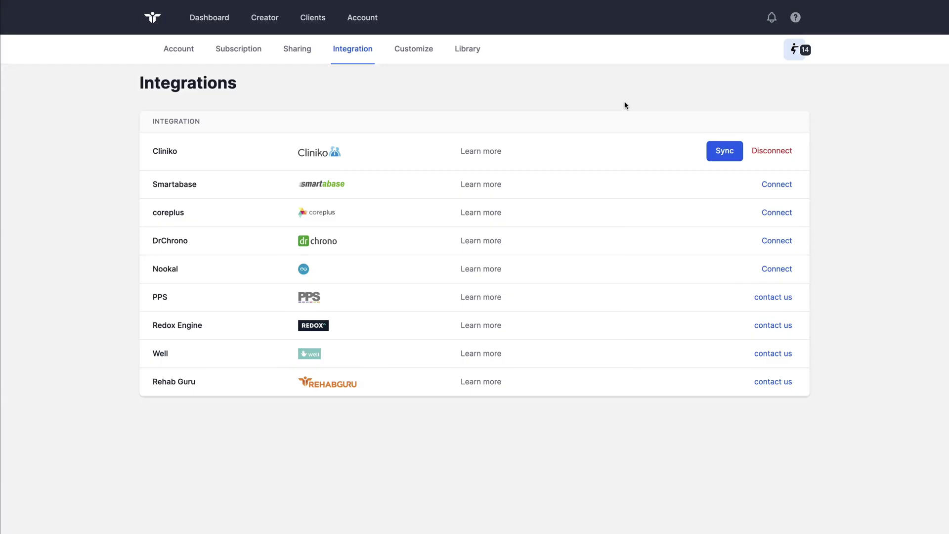
# On the program's Publish page, remove Jon Snow from the selected clients
pyautogui.click(268, 23)
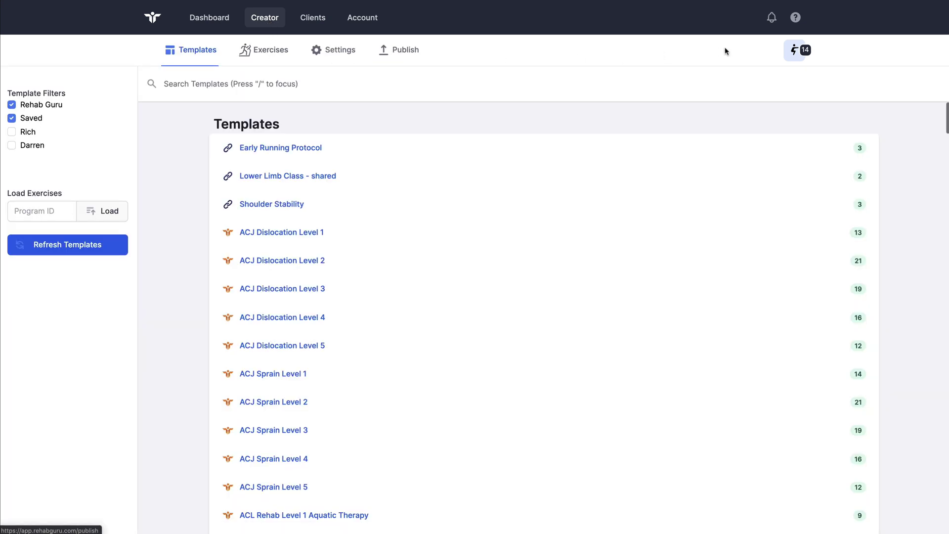
pyautogui.click(394, 51)
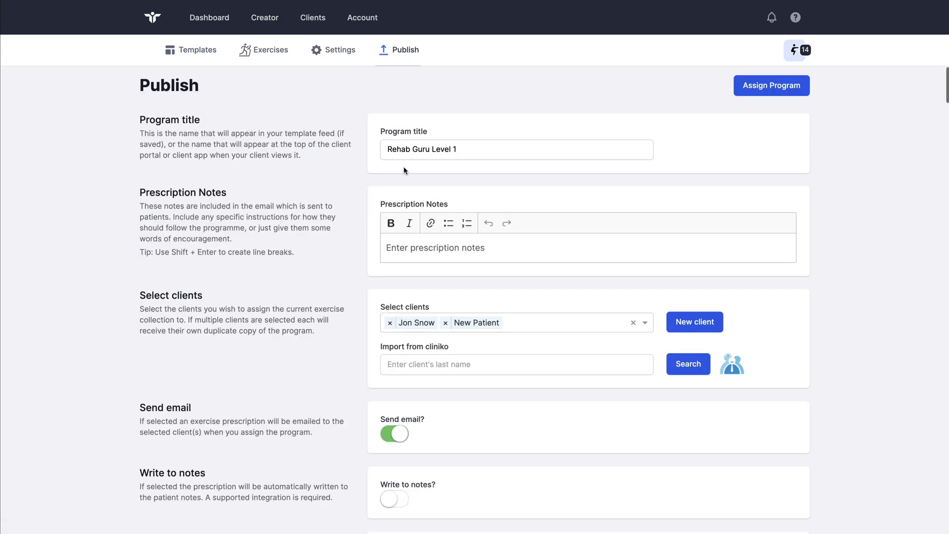
pyautogui.click(390, 322)
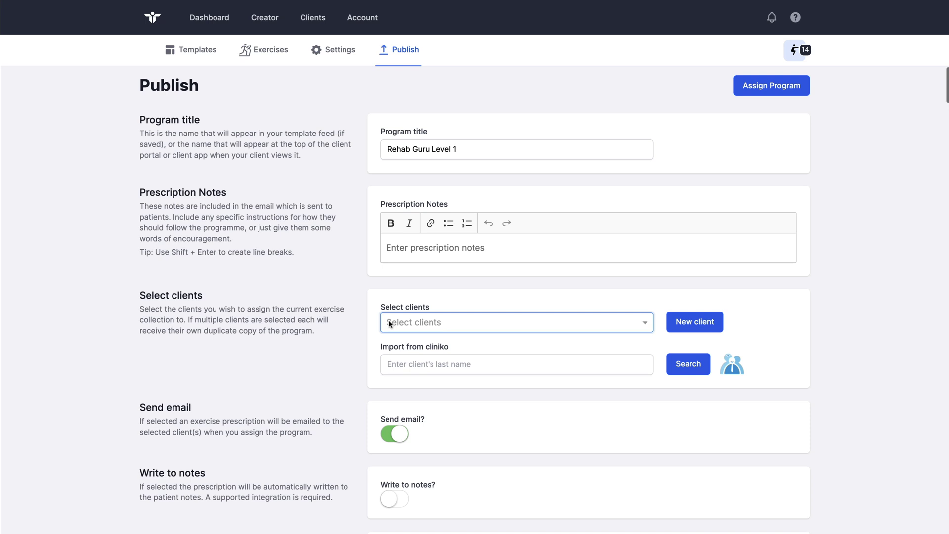
pyautogui.scroll(-1, 583, 212)
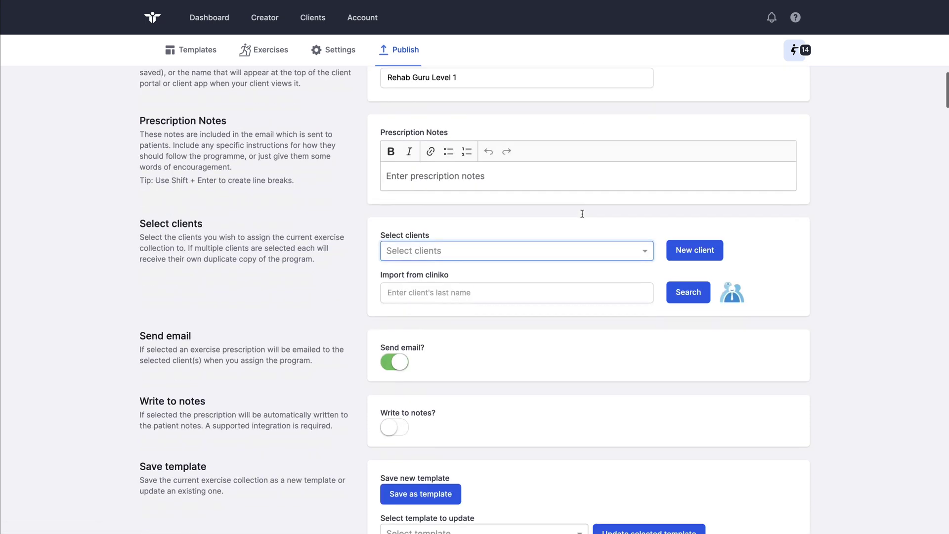
pyautogui.scroll(-2, 699, 231)
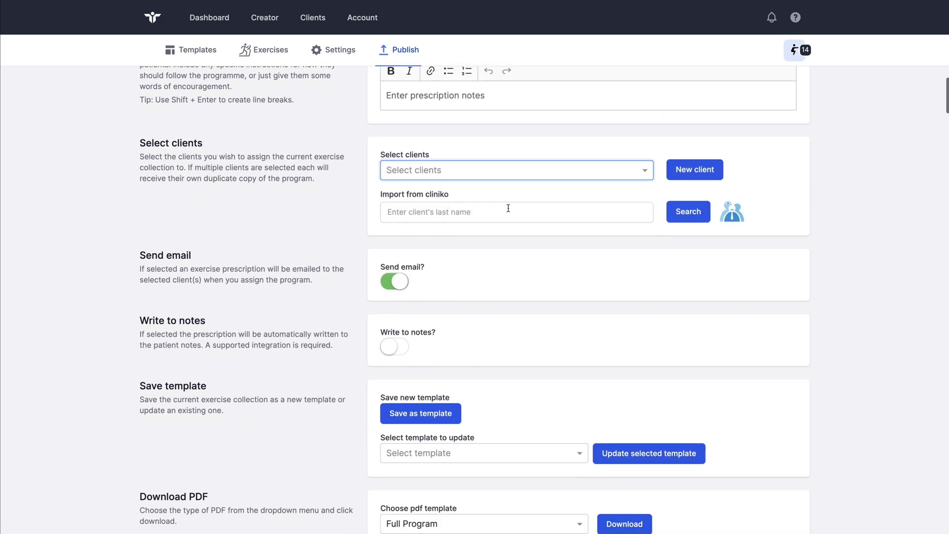
# Search Cliniko for last name 'Re', clear the failed search, and check Cliniko's patient list
pyautogui.click(531, 210)
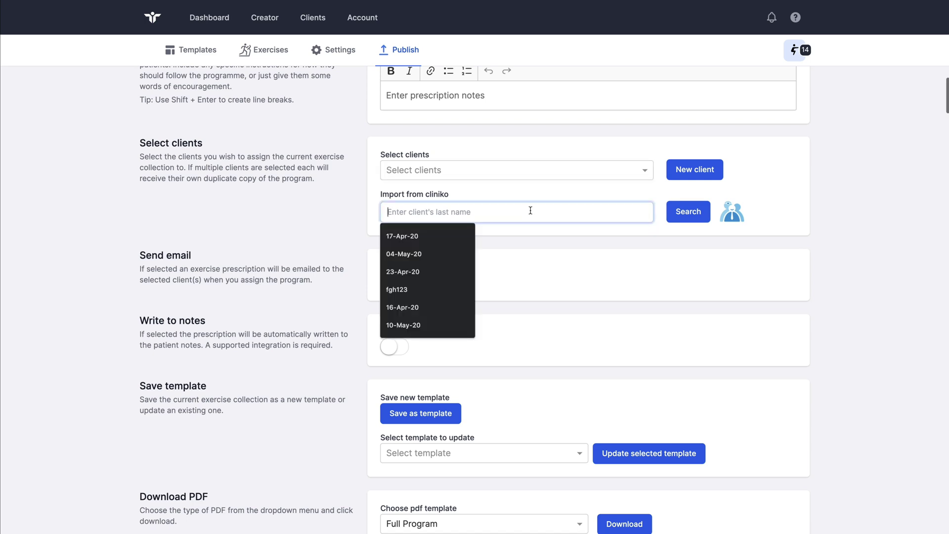
pyautogui.write('Re')
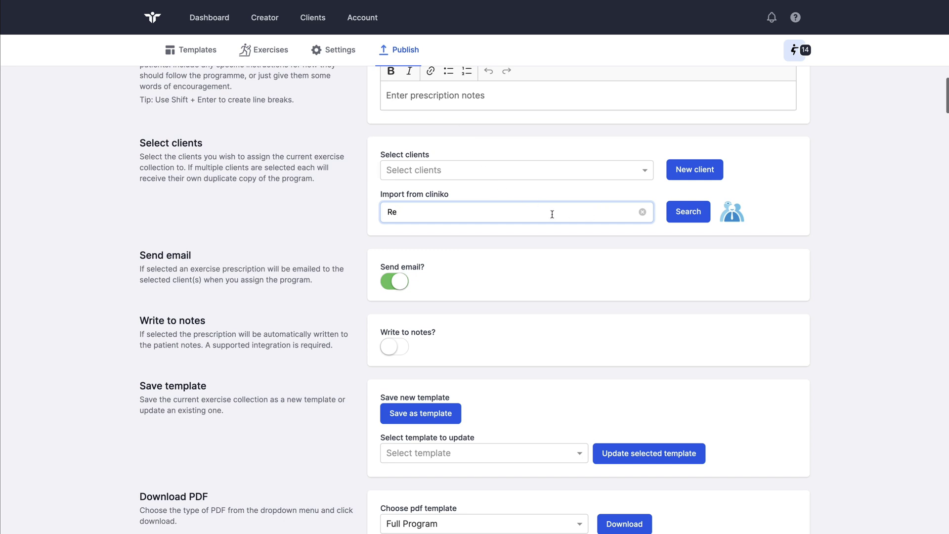
pyautogui.click(683, 214)
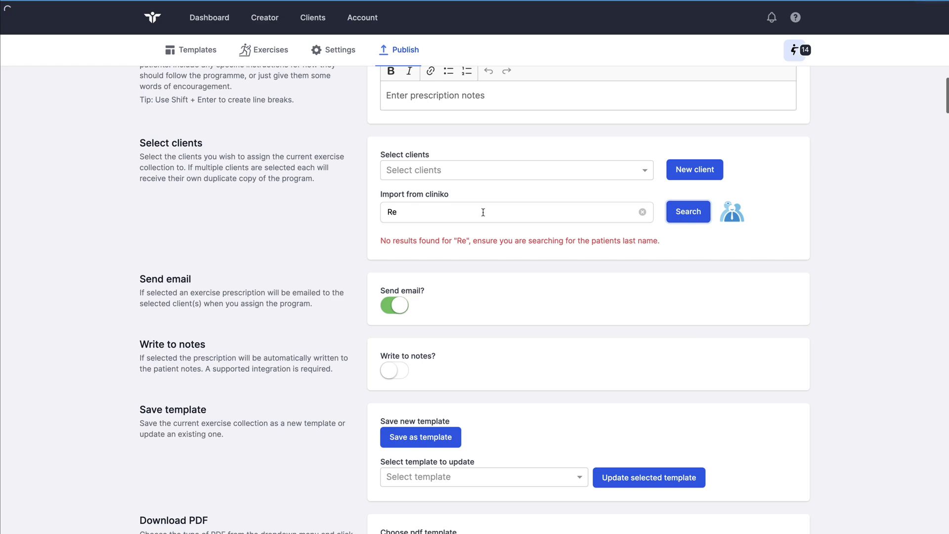
pyautogui.click(489, 212)
pyautogui.press('BackSpace')
pyautogui.press('BackSpace')
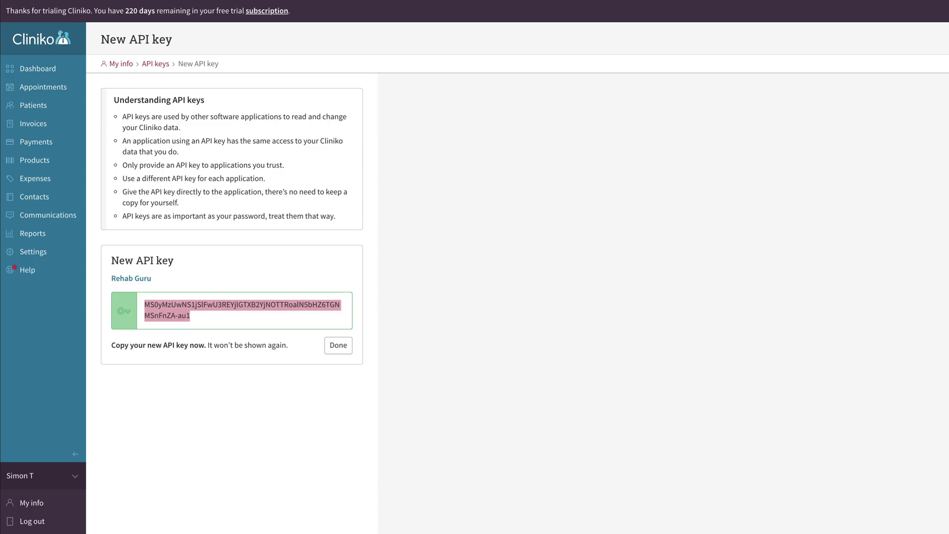
pyautogui.click(37, 105)
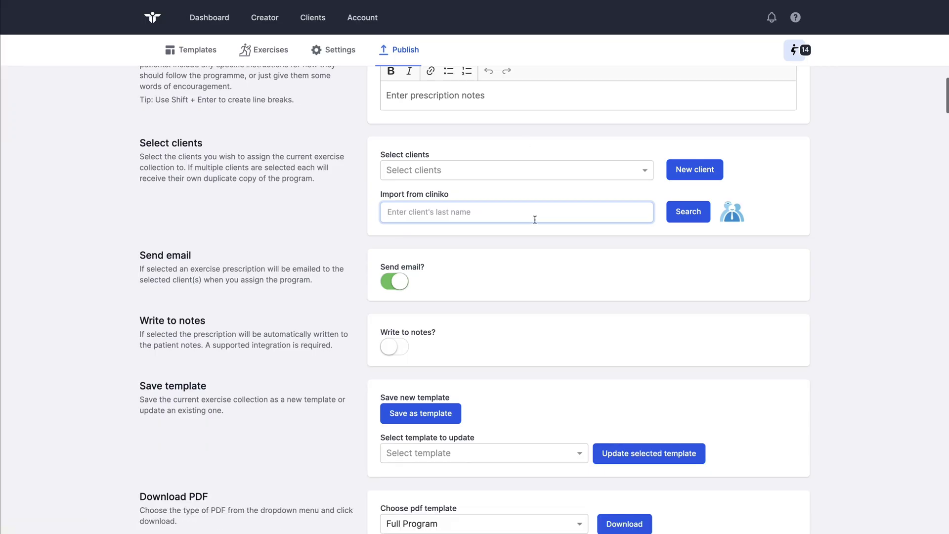
pyautogui.write('Cooke')
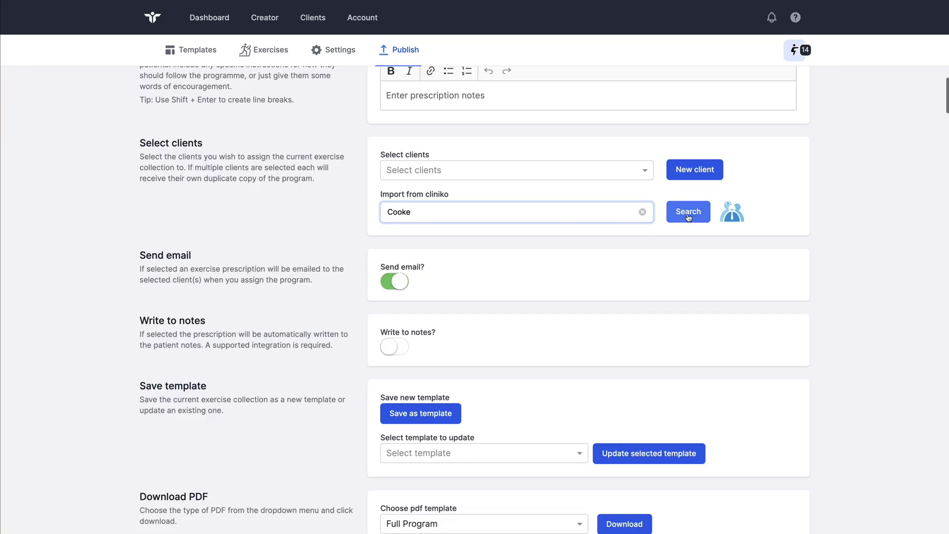
pyautogui.click(687, 217)
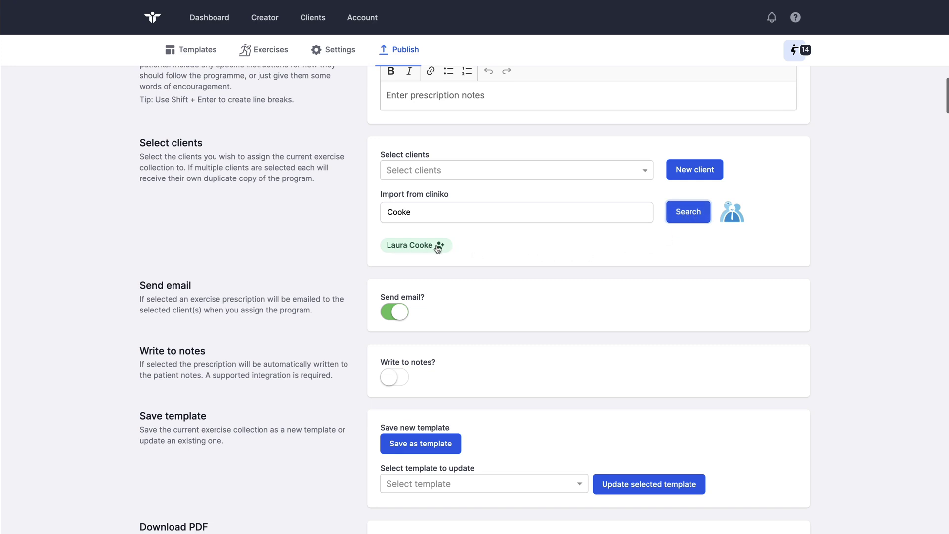
pyautogui.click(409, 247)
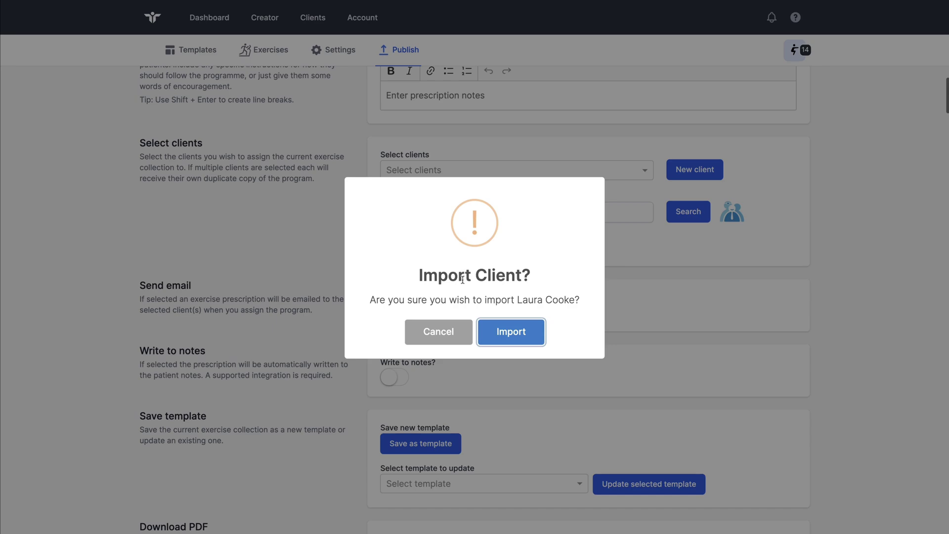
pyautogui.click(512, 333)
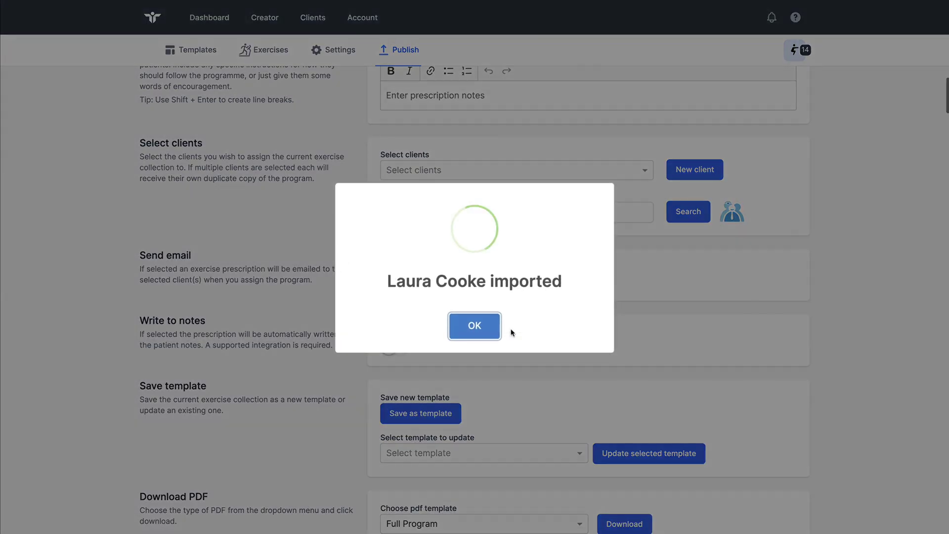
pyautogui.click(492, 328)
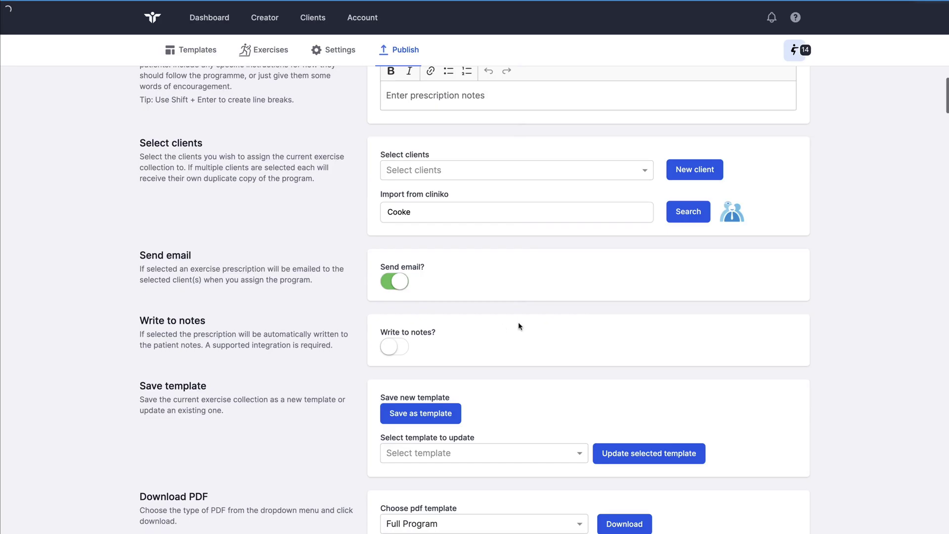
pyautogui.click(490, 171)
pyautogui.click(416, 192)
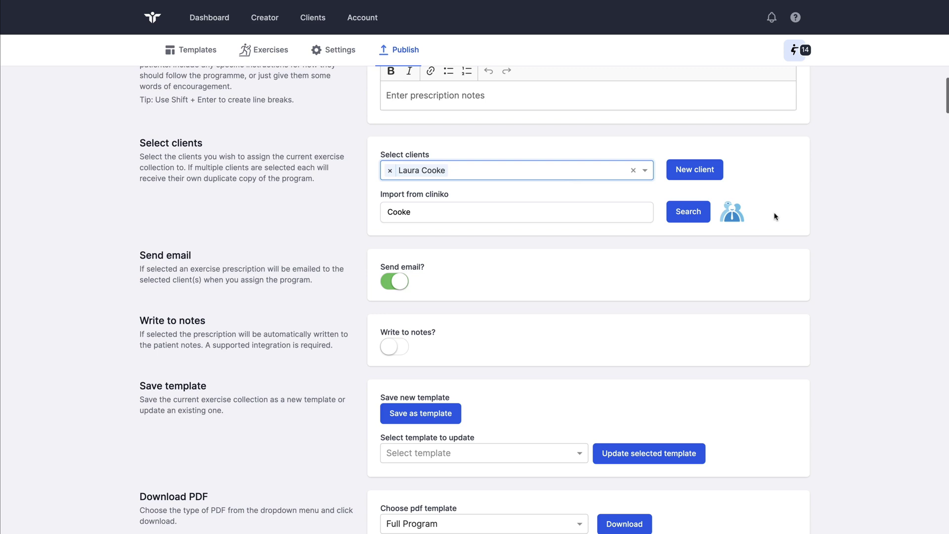
pyautogui.scroll(2, 774, 216)
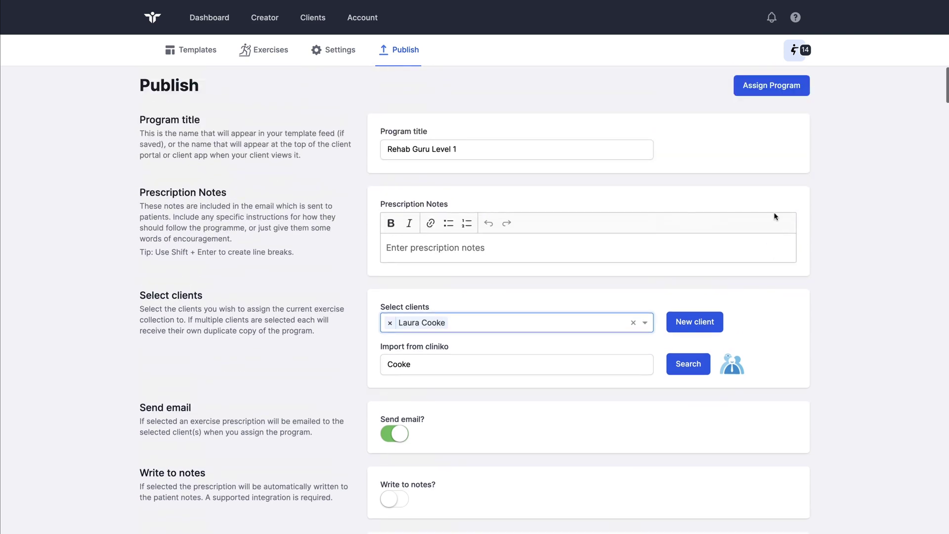
pyautogui.click(310, 18)
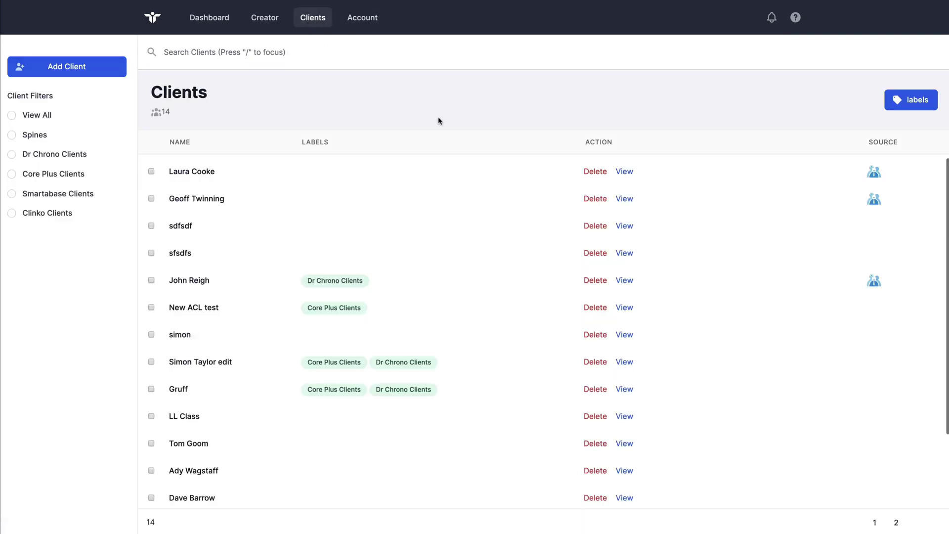
pyautogui.moveTo(169, 171); pyautogui.dragTo(245, 175)
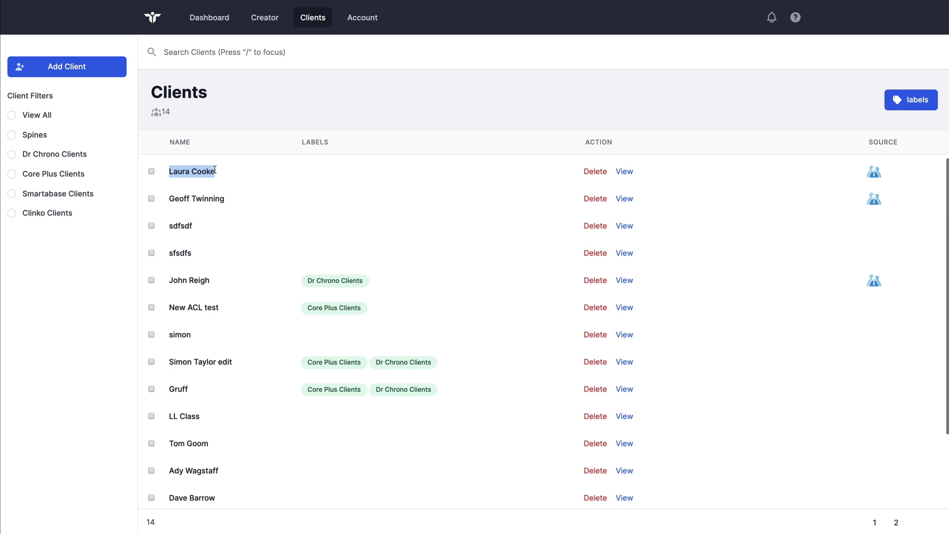
pyautogui.click(241, 174)
pyautogui.click(267, 20)
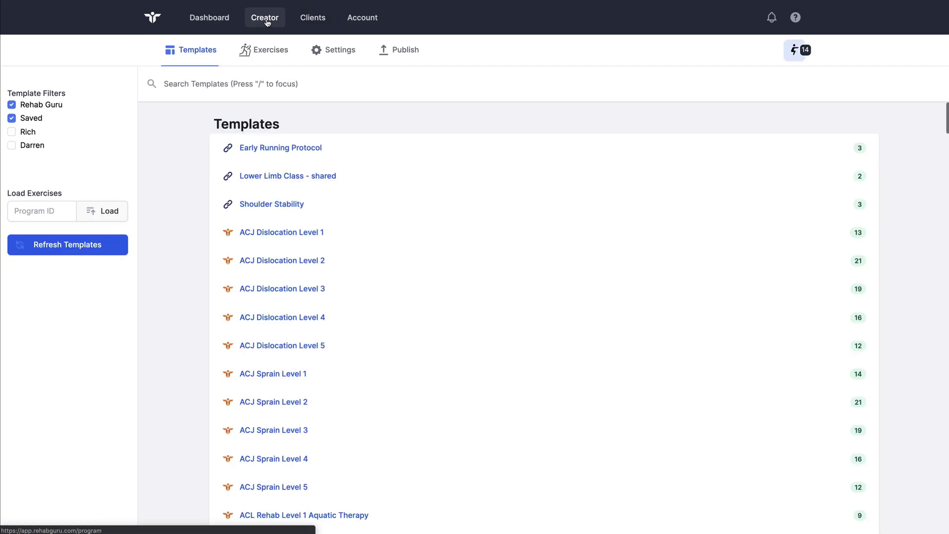
pyautogui.click(401, 54)
pyautogui.scroll(-2, 500, 221)
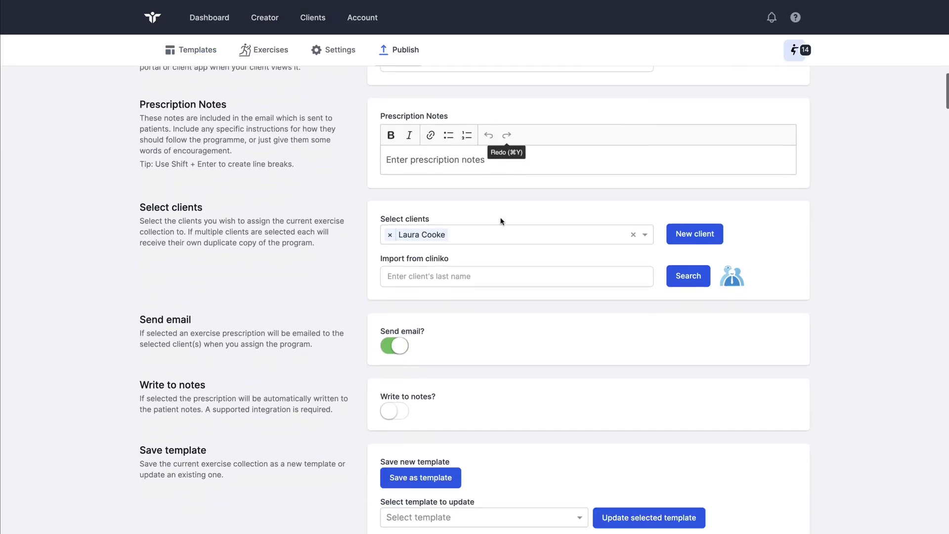
pyautogui.scroll(-2, 501, 220)
pyautogui.click(400, 325)
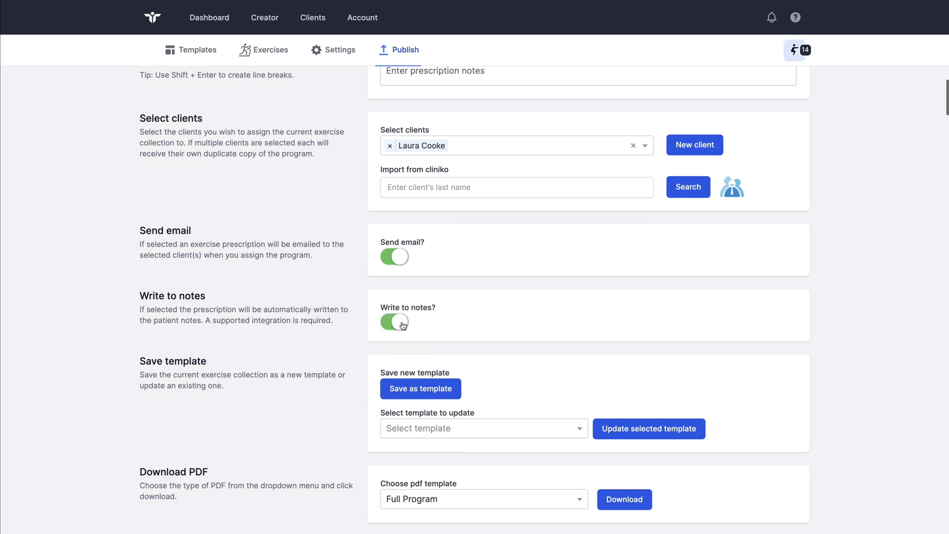
pyautogui.scroll(4, 490, 321)
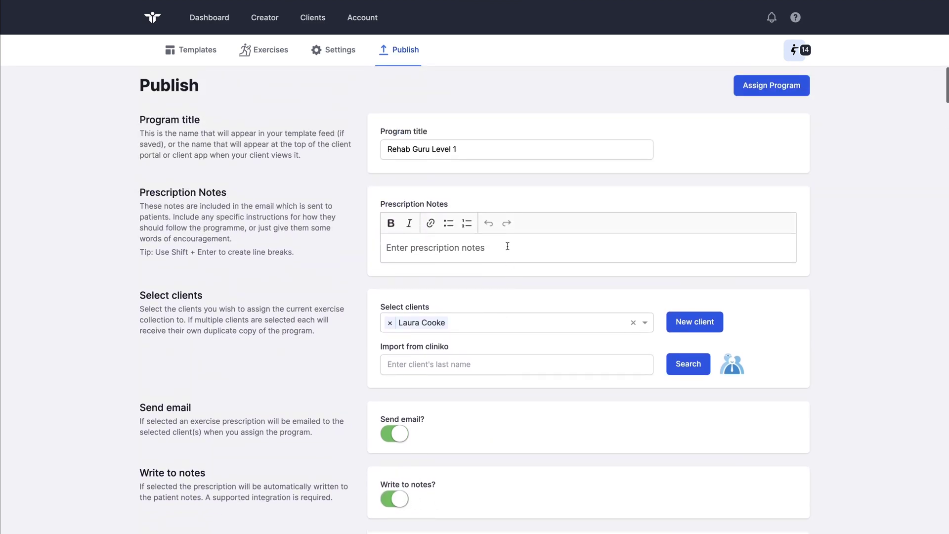
pyautogui.click(779, 86)
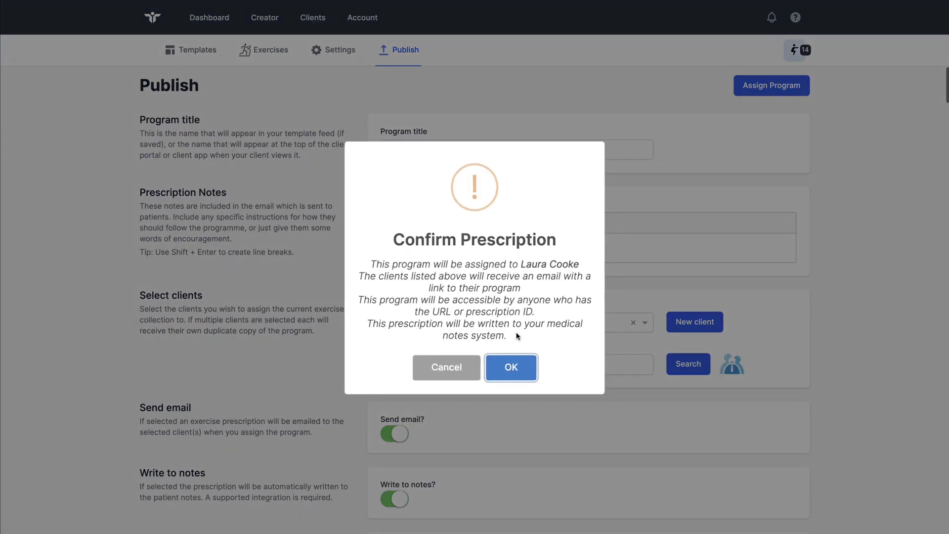
pyautogui.click(511, 365)
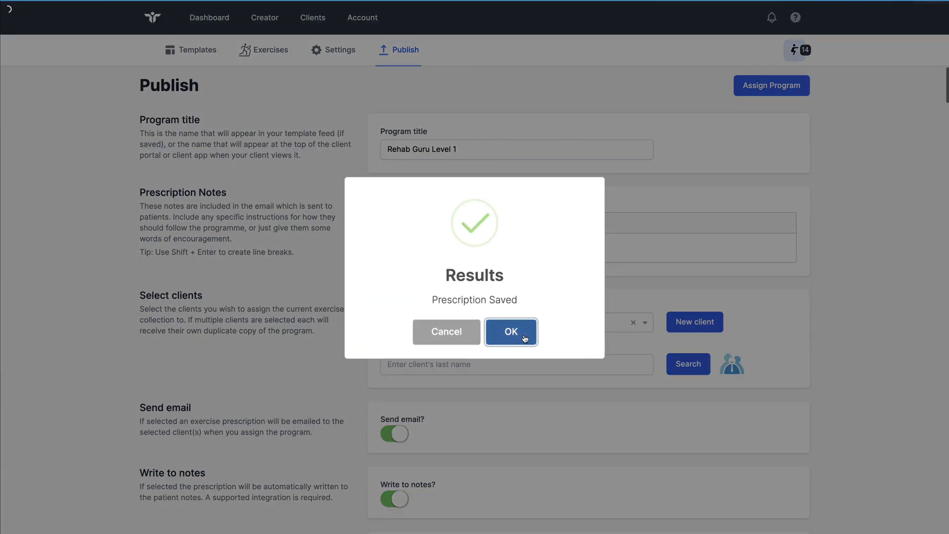
pyautogui.click(511, 331)
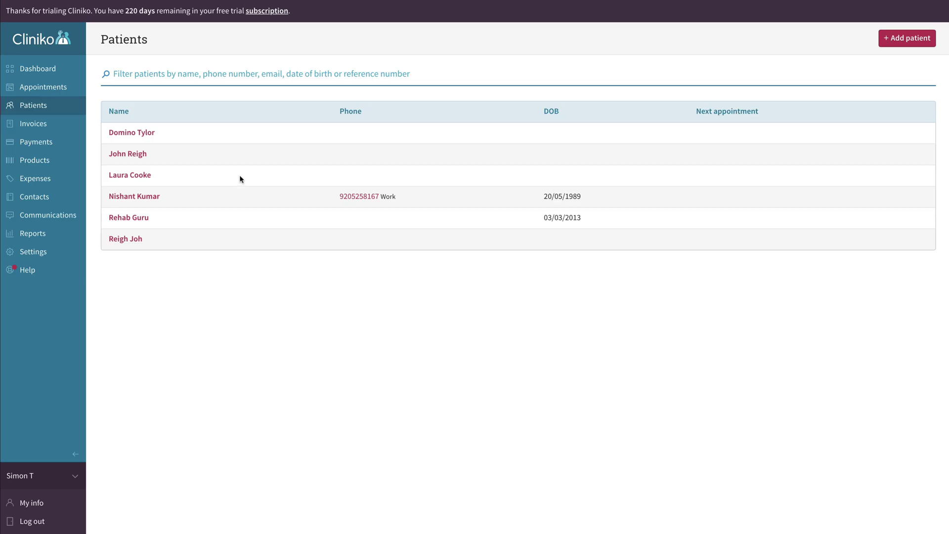
pyautogui.click(131, 176)
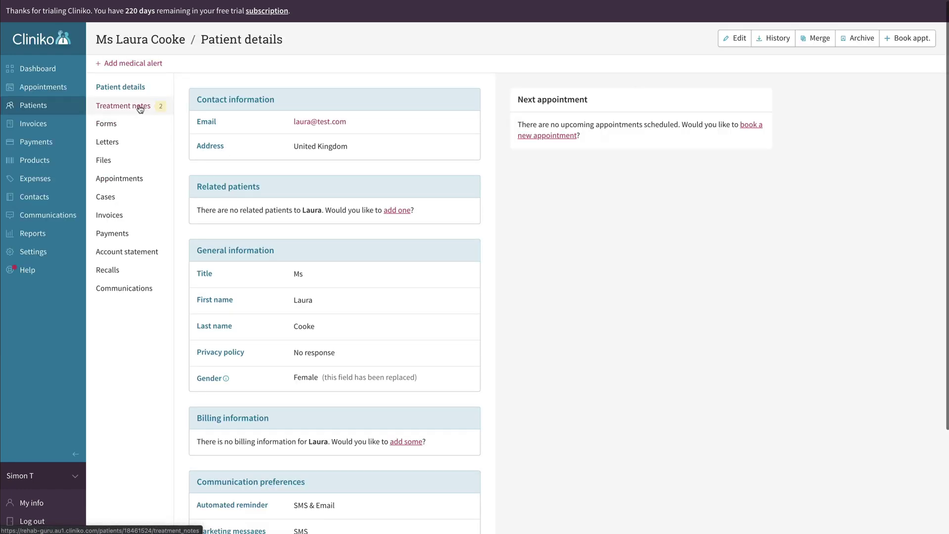
pyautogui.click(140, 109)
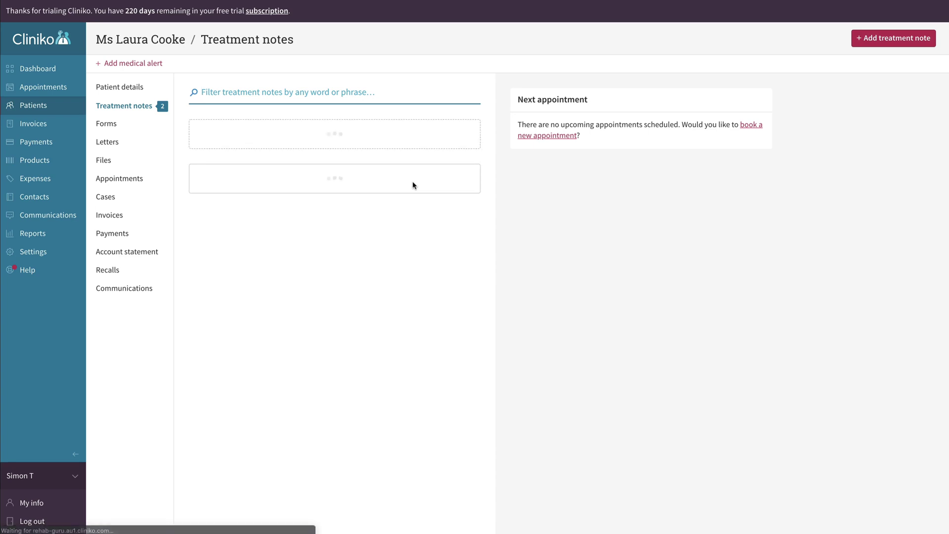
pyautogui.scroll(-2, 412, 181)
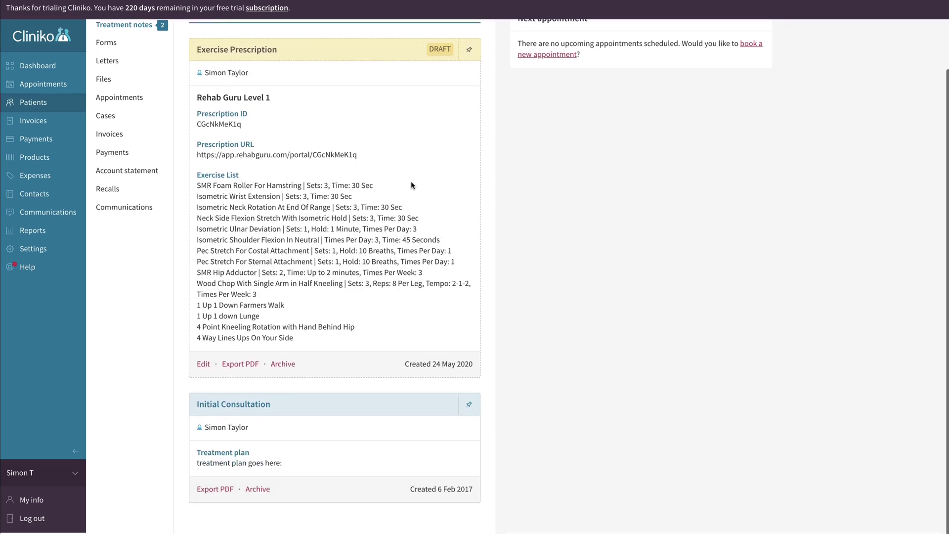
# Review the Exercise Prescription note and select prescription ID CGcNkMeK1q to copy it
pyautogui.moveTo(311, 342)
pyautogui.mouseDown()
pyautogui.moveTo(197, 205)
pyautogui.moveTo(196, 189)
pyautogui.mouseUp()
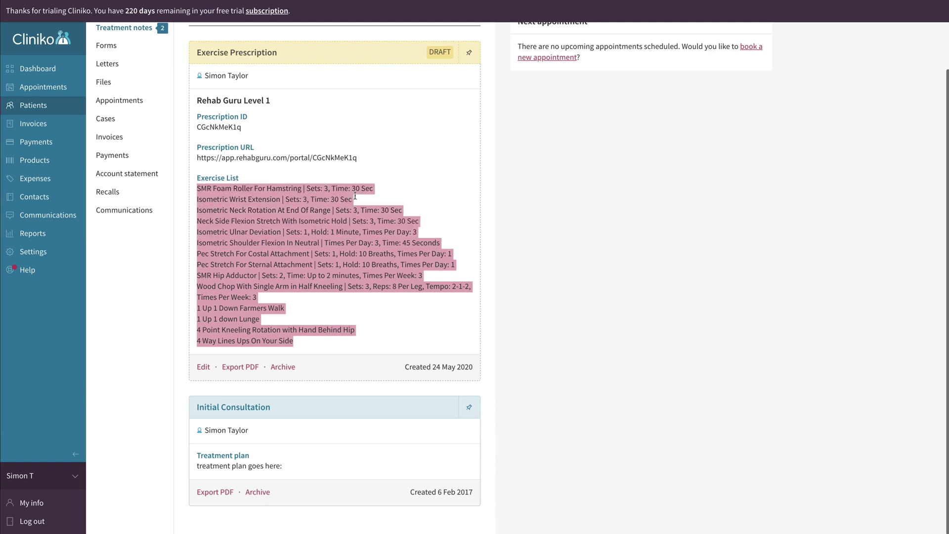
pyautogui.click(462, 213)
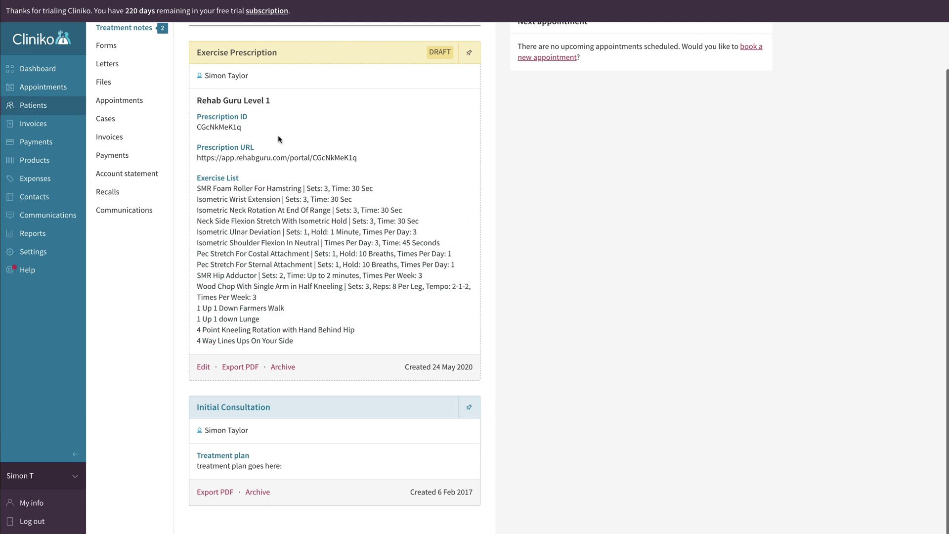
pyautogui.doubleClick(222, 126)
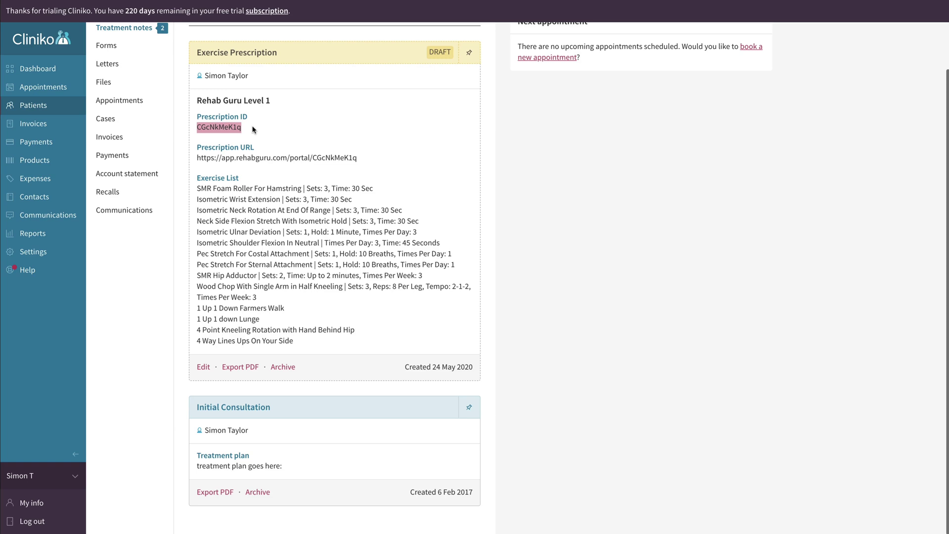
pyautogui.moveTo(358, 158); pyautogui.dragTo(196, 157)
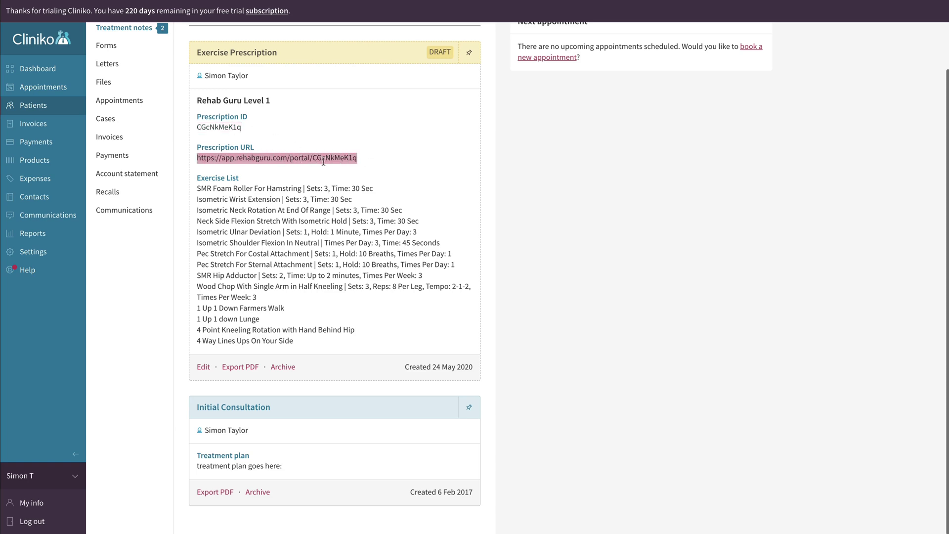
pyautogui.click(370, 160)
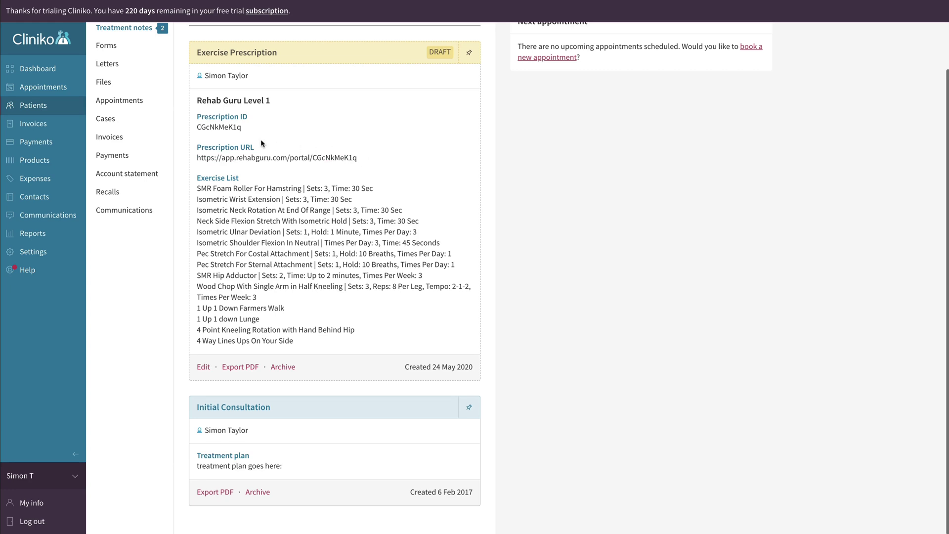
pyautogui.doubleClick(219, 126)
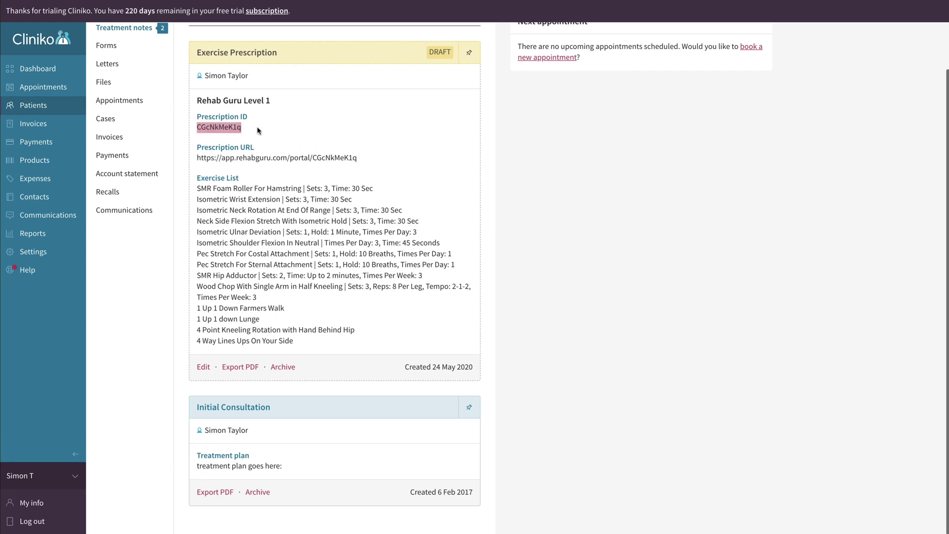
pyautogui.click(265, 133)
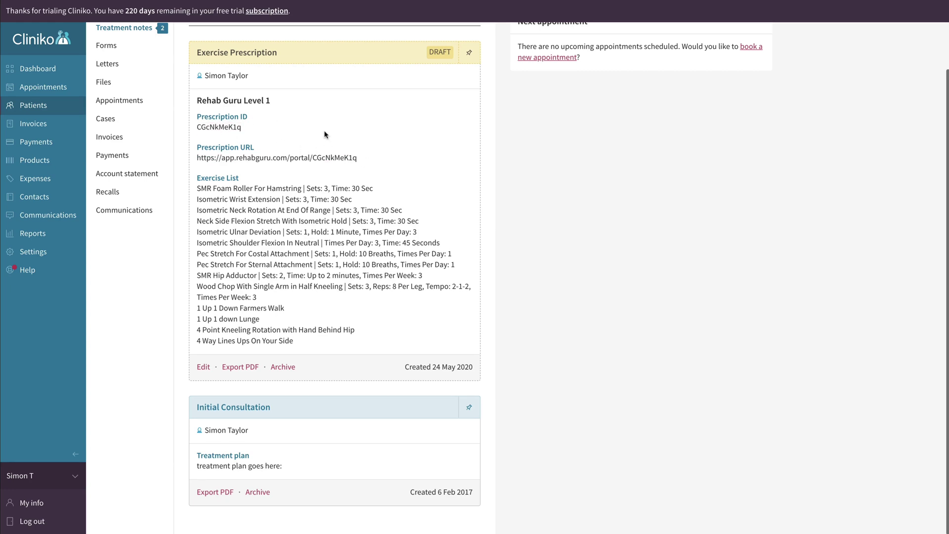
pyautogui.doubleClick(222, 126)
pyautogui.hotkey('ctrl', 'c')
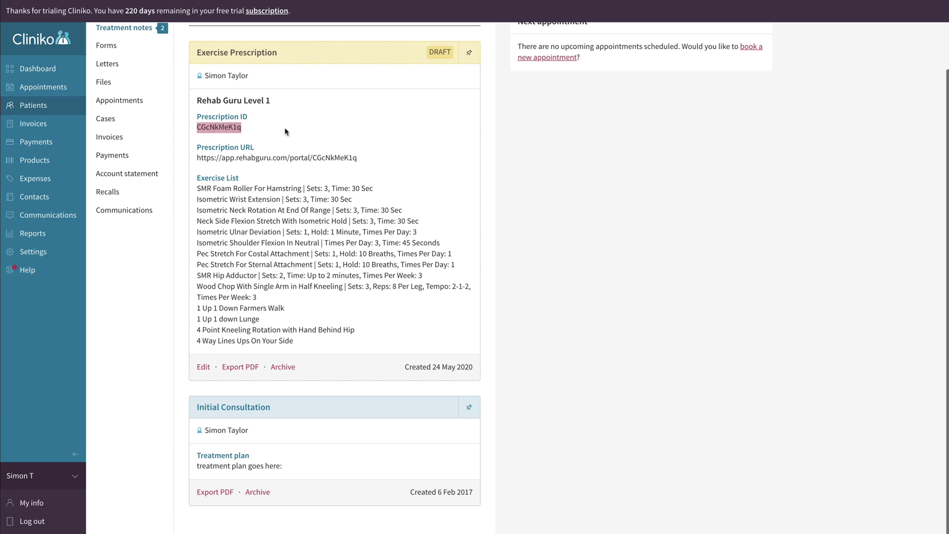
pyautogui.click(299, 132)
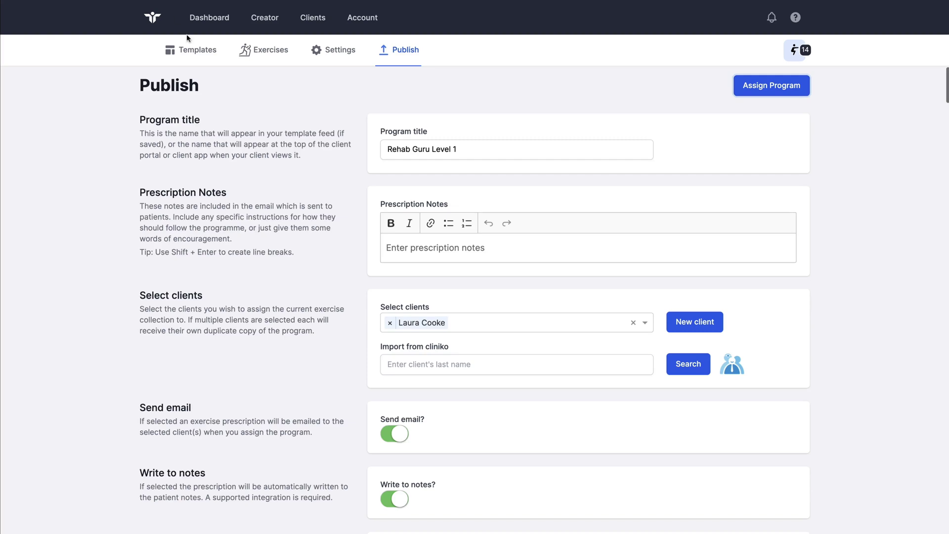
# Load prescription ID CGcNkMeK1q from Templates and check the working collection's exercises
pyautogui.click(195, 50)
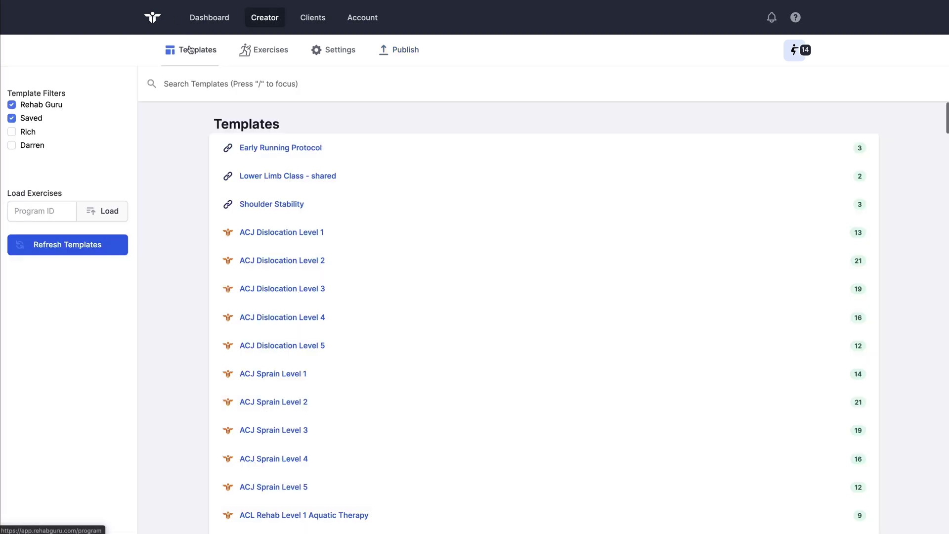
pyautogui.click(53, 207)
pyautogui.hotkey('ctrl', 'v')
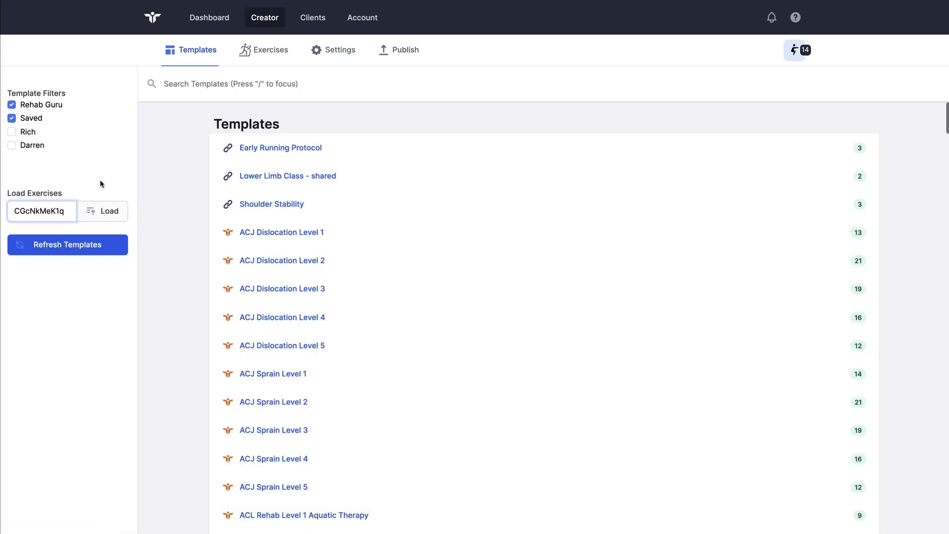
pyautogui.click(108, 211)
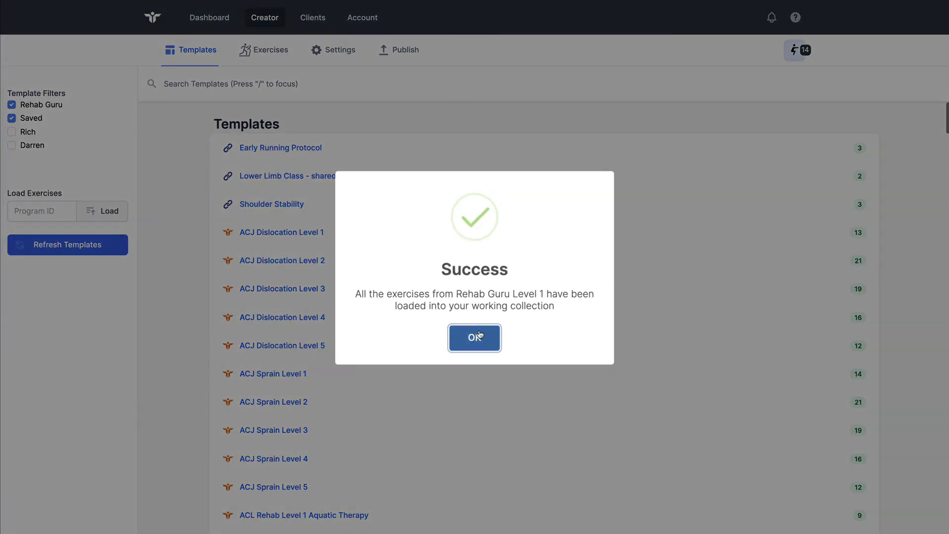
pyautogui.click(475, 337)
pyautogui.click(798, 57)
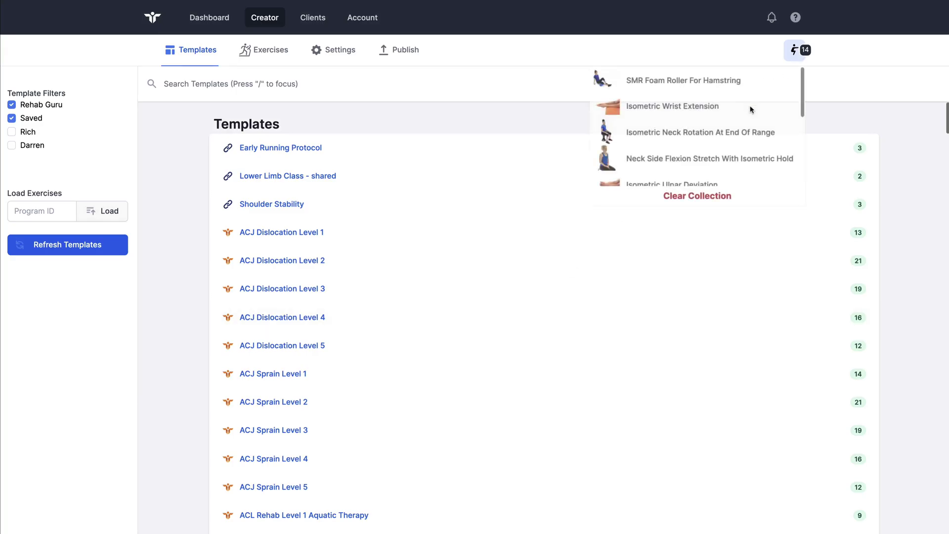
pyautogui.scroll(-3, 724, 125)
pyautogui.scroll(3, 724, 125)
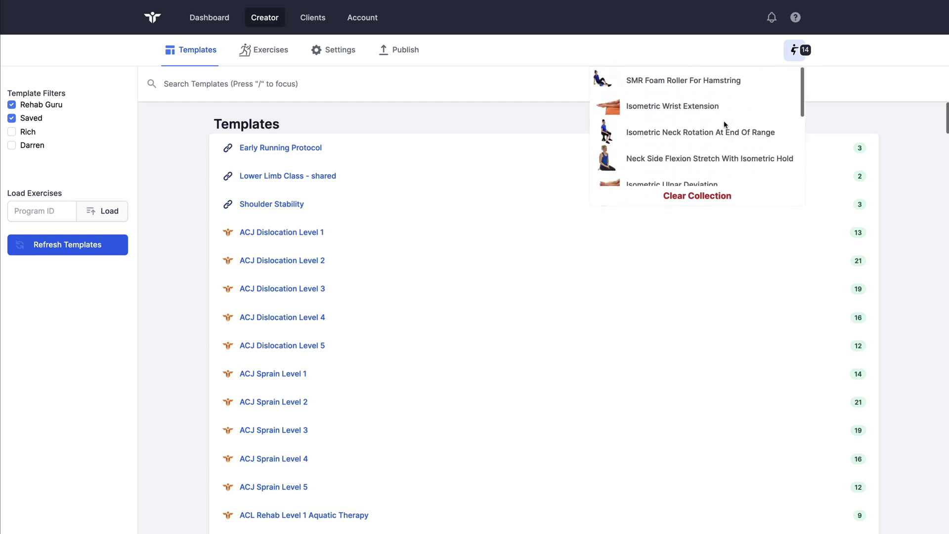
pyautogui.click(796, 51)
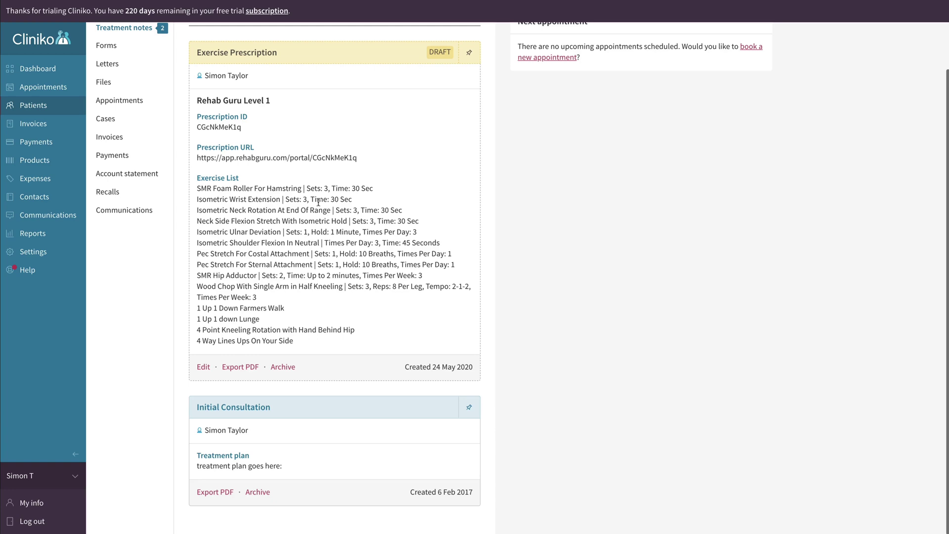
pyautogui.doubleClick(221, 128)
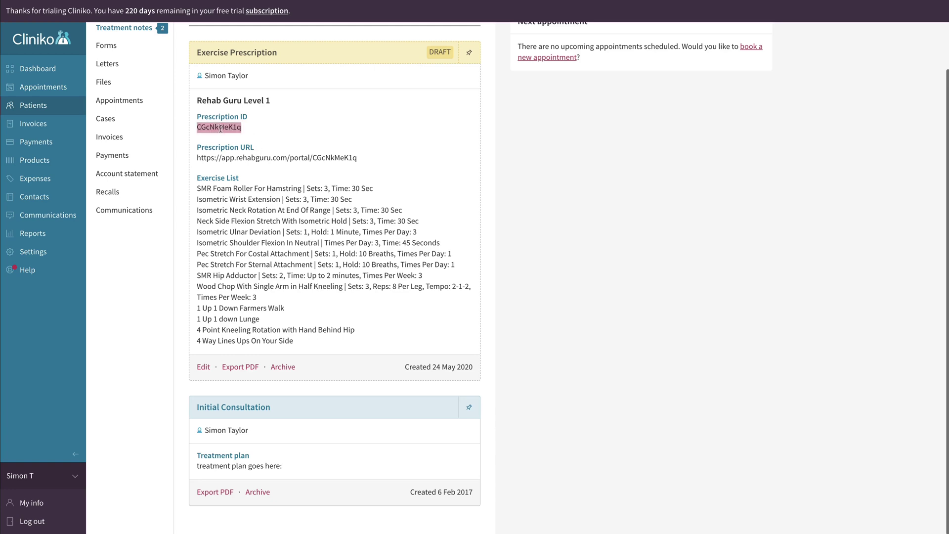
pyautogui.click(276, 133)
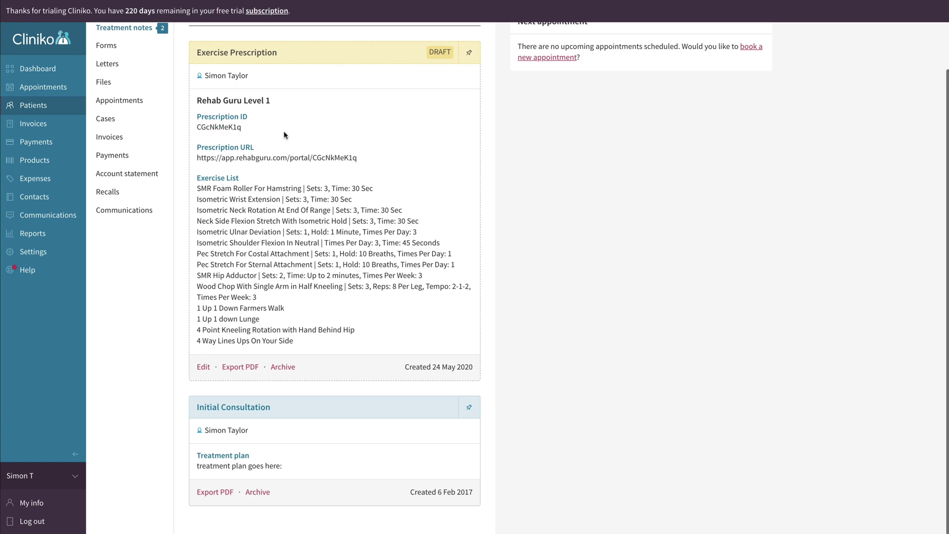
pyautogui.scroll(2, 280, 134)
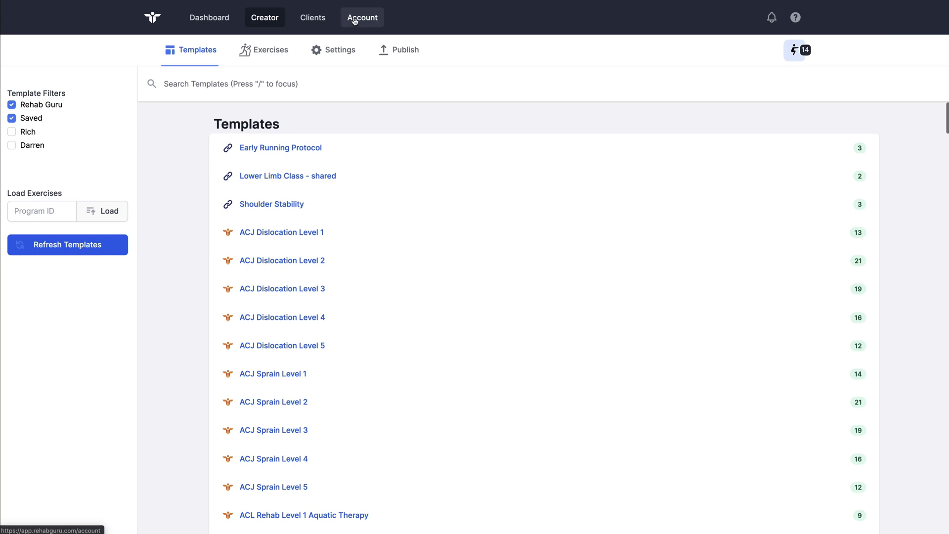
# Go to Account > Integration to view the connected Cliniko integration
pyautogui.click(354, 19)
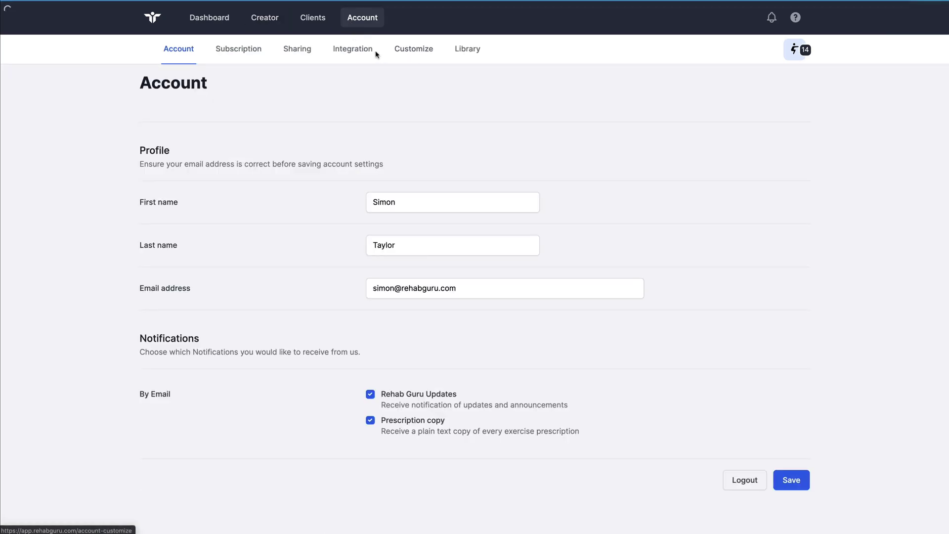
pyautogui.click(361, 52)
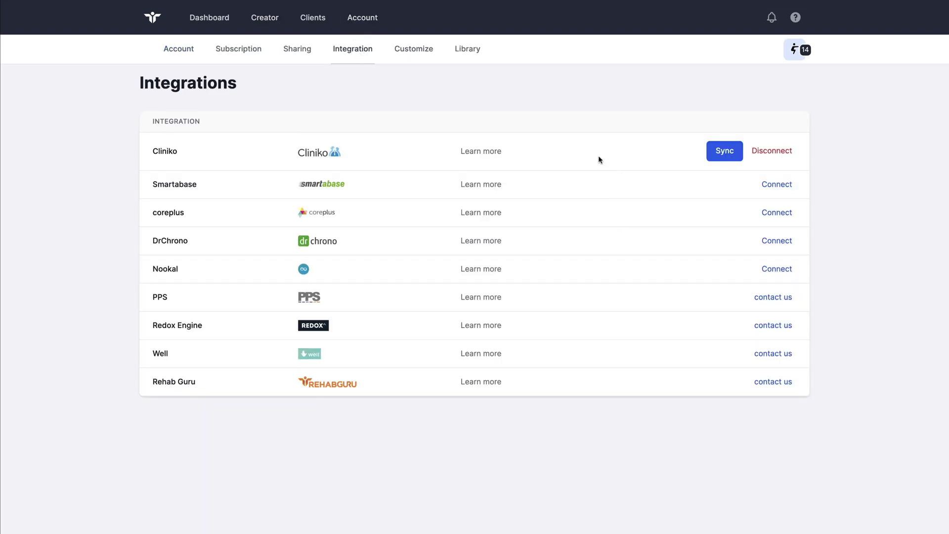